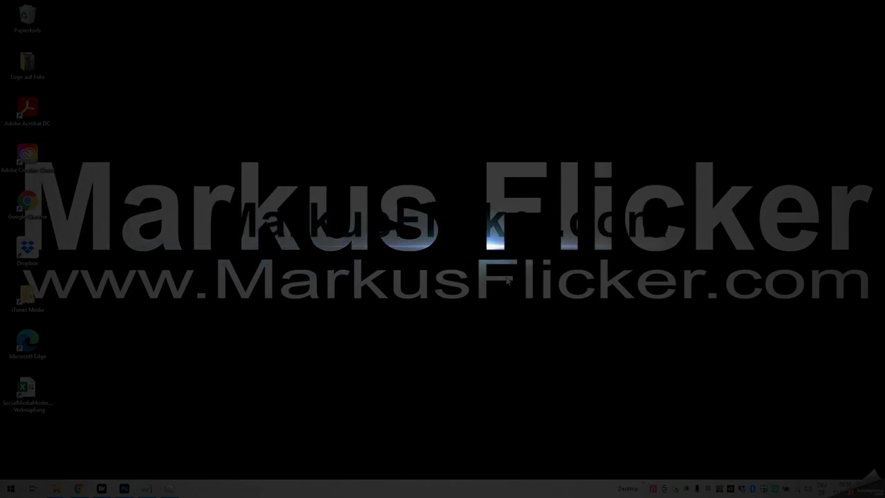
- Open the Logo auf Foto folder and drag its last photo onto Photoshop
{"action": "double_click", "coordinate": [27, 64]}
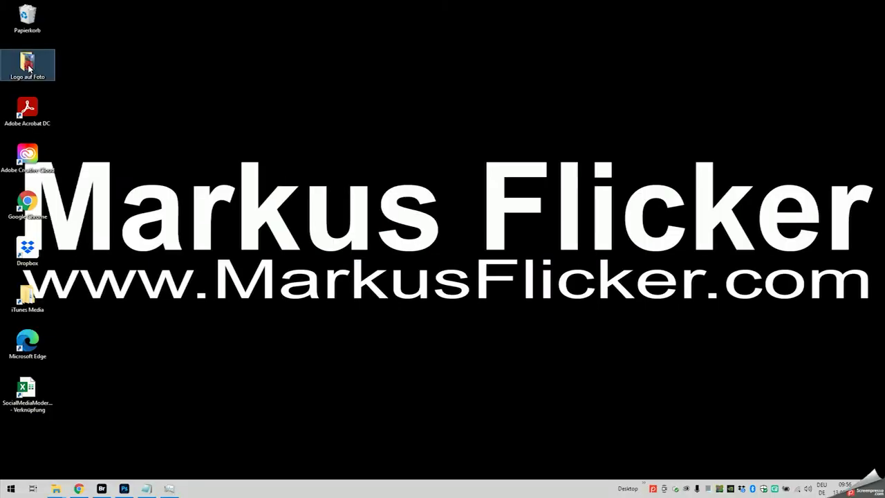
{"action": "left_click_drag", "start_coordinate": [665, 328], "coordinate": [216, 63]}
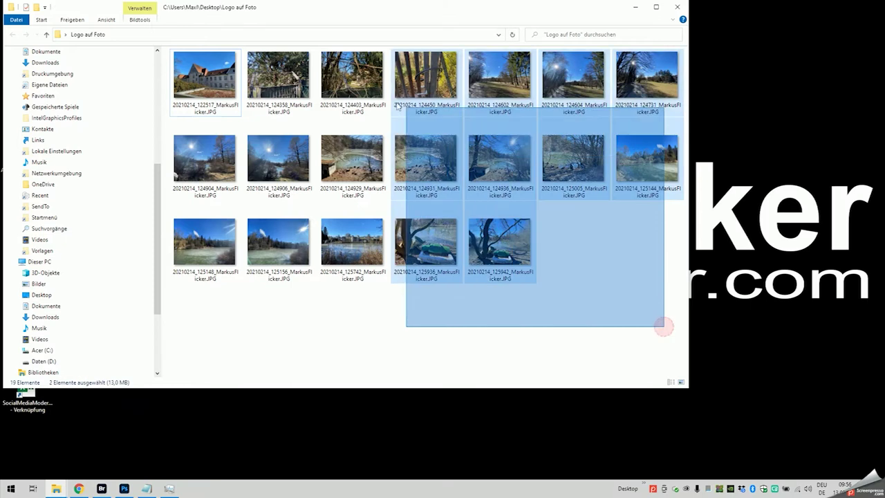
{"action": "left_click", "coordinate": [651, 305]}
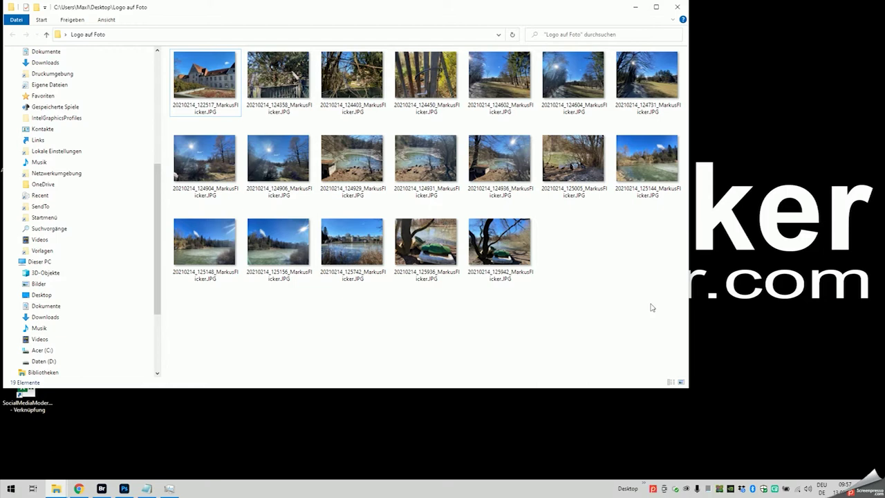
{"action": "left_click", "coordinate": [504, 250]}
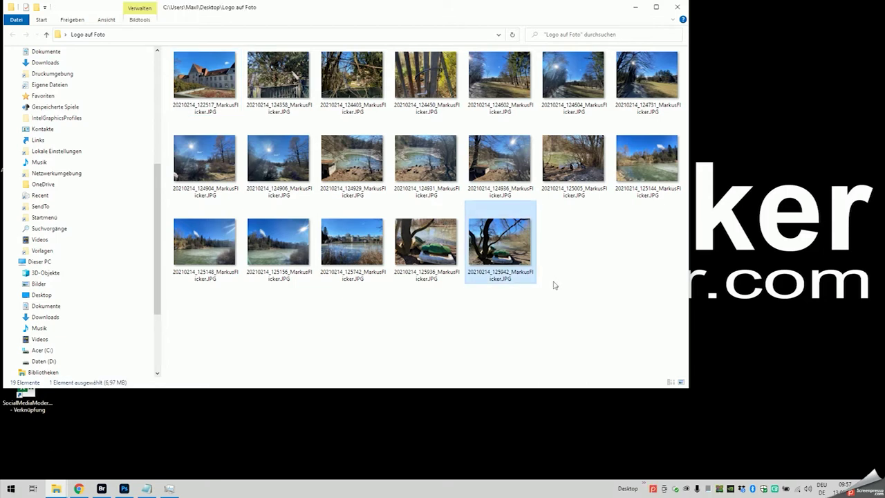
{"action": "mouse_move", "coordinate": [505, 239]}
{"action": "left_mouse_down"}
{"action": "mouse_move", "coordinate": [123, 491]}
{"action": "mouse_move", "coordinate": [222, 255]}
{"action": "left_mouse_up"}
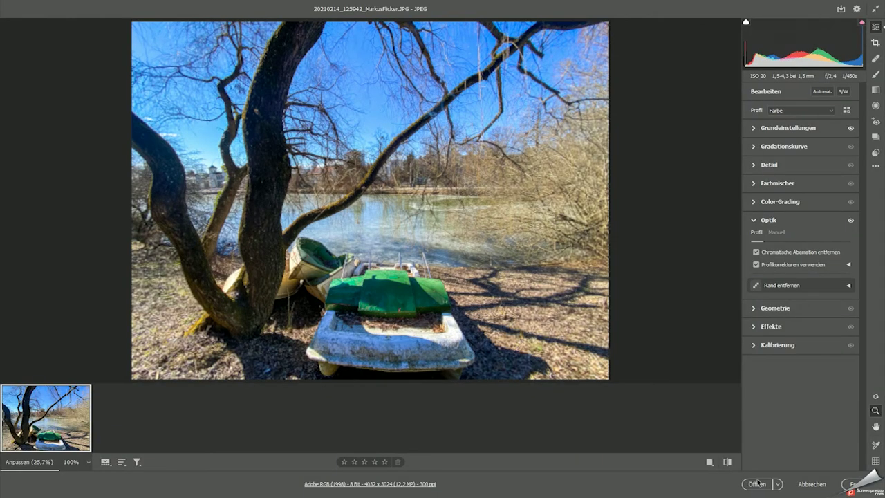
- Open the lake photo from Camera Raw in the working colour space, then close it unsaved
{"action": "left_click", "coordinate": [758, 484]}
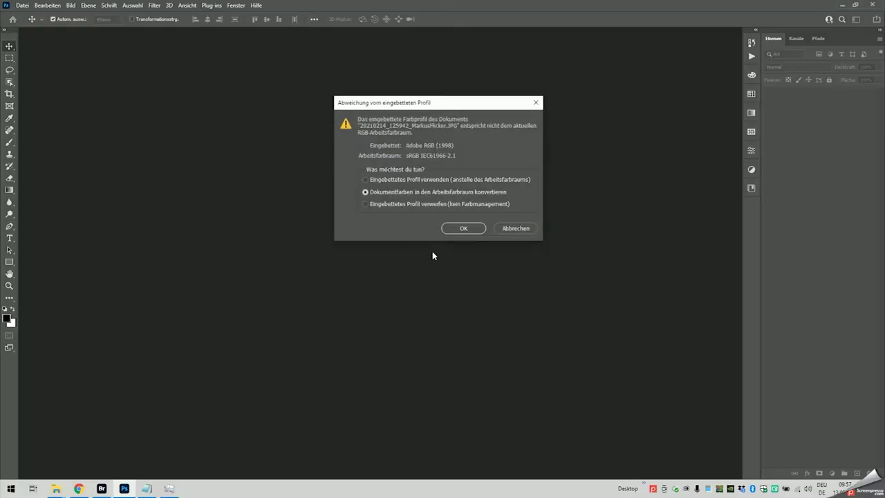
{"action": "left_click", "coordinate": [466, 227]}
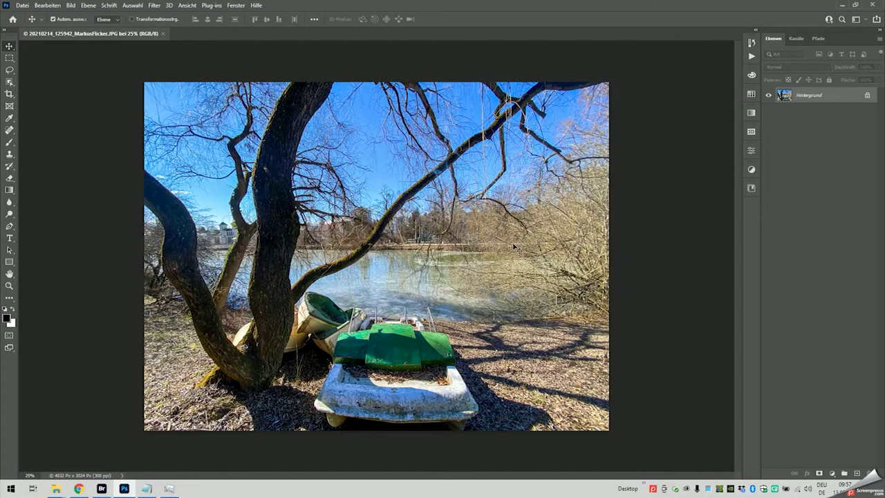
{"action": "left_click", "coordinate": [166, 34]}
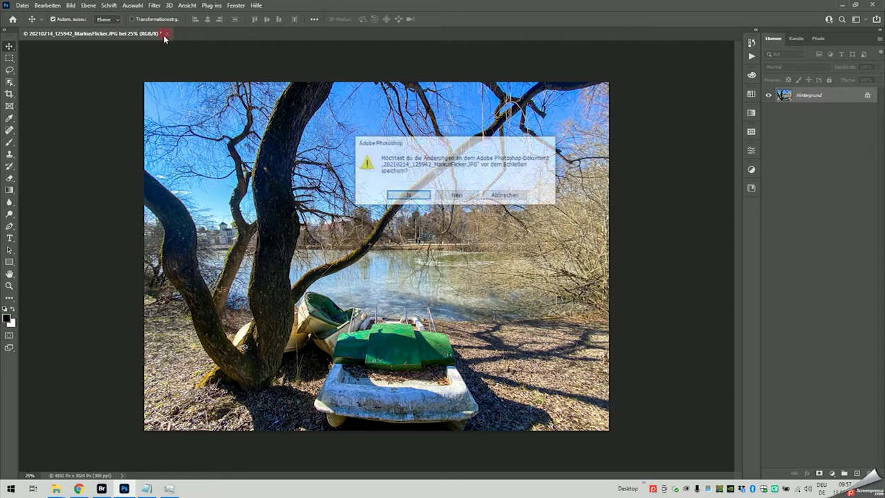
{"action": "left_click", "coordinate": [454, 197]}
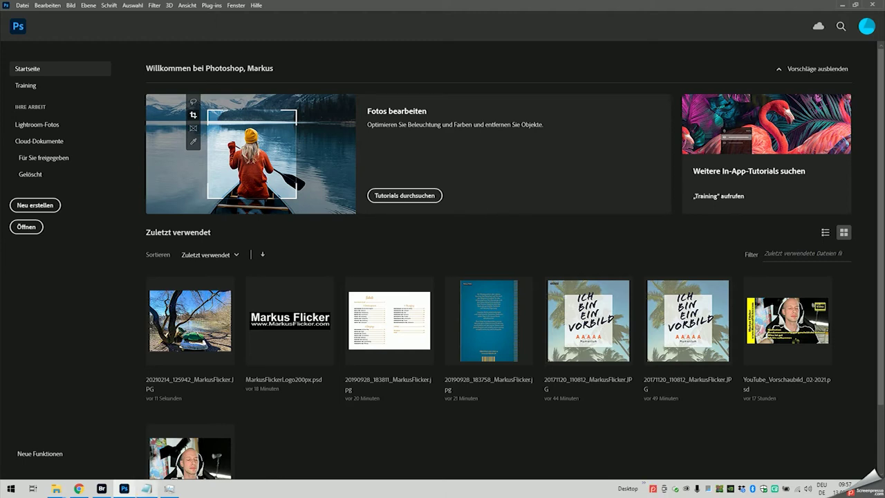
{"action": "mouse_move", "coordinate": [56, 488]}
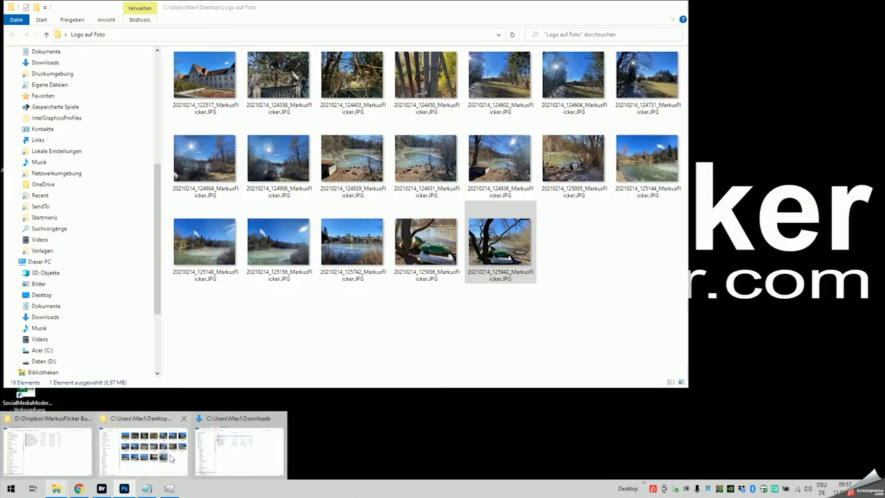
- Select all 19 photos in the Logo auf Foto folder, then switch to Bridge
{"action": "left_click", "coordinate": [143, 448]}
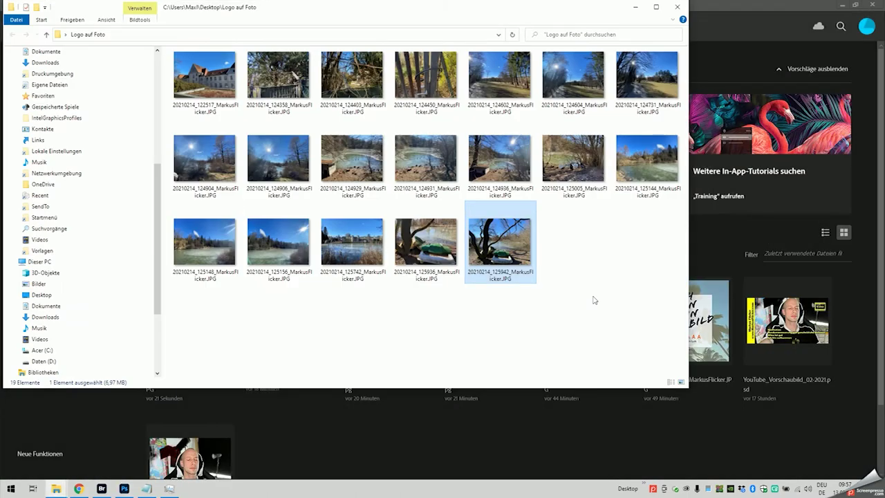
{"action": "left_click_drag", "start_coordinate": [663, 335], "coordinate": [170, 50]}
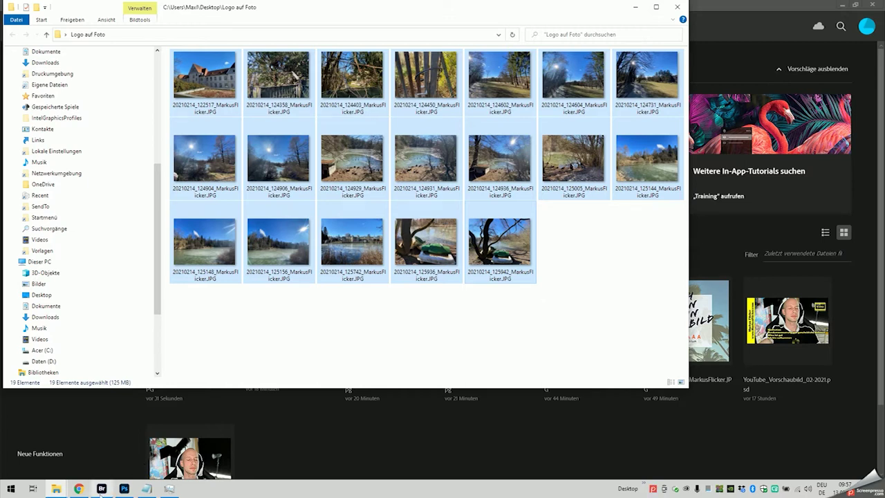
{"action": "left_click", "coordinate": [101, 488]}
- In Bridge, drag the 125936 close-up pedal-boat photo into Photoshop
{"action": "left_click", "coordinate": [652, 365]}
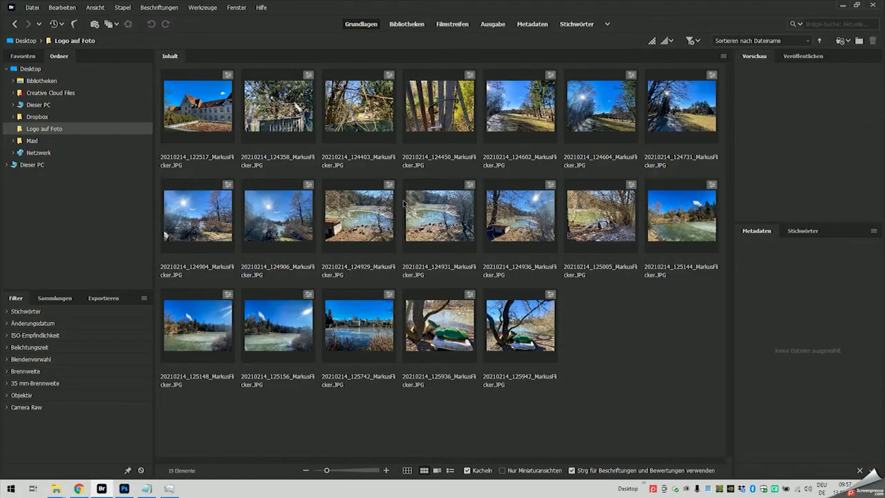
{"action": "left_click", "coordinate": [201, 121]}
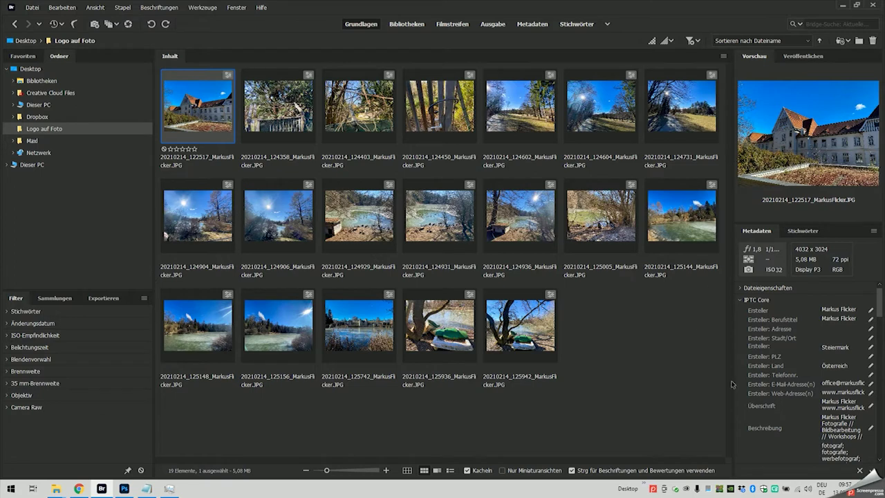
{"action": "mouse_move", "coordinate": [702, 411]}
{"action": "left_mouse_down"}
{"action": "mouse_move", "coordinate": [400, 140]}
{"action": "mouse_move", "coordinate": [207, 138]}
{"action": "left_mouse_up"}
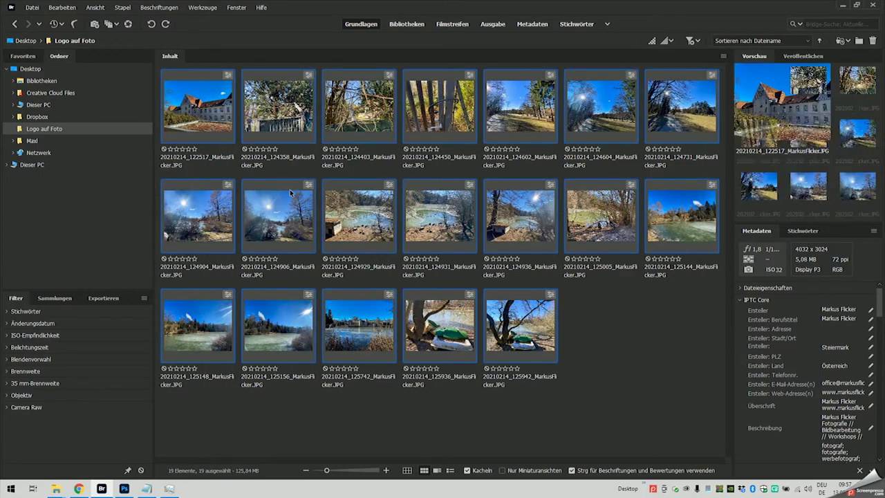
{"action": "left_click_drag", "start_coordinate": [442, 328], "coordinate": [196, 427]}
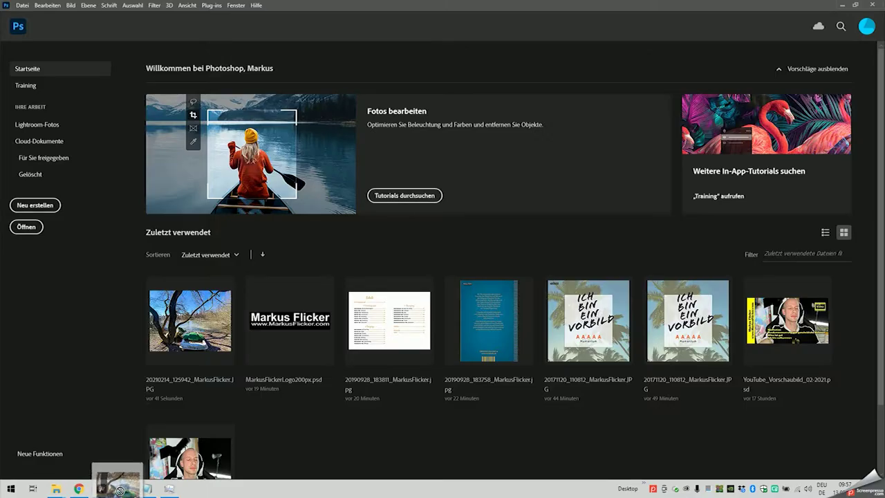
{"action": "left_click_drag", "start_coordinate": [197, 427], "coordinate": [78, 282]}
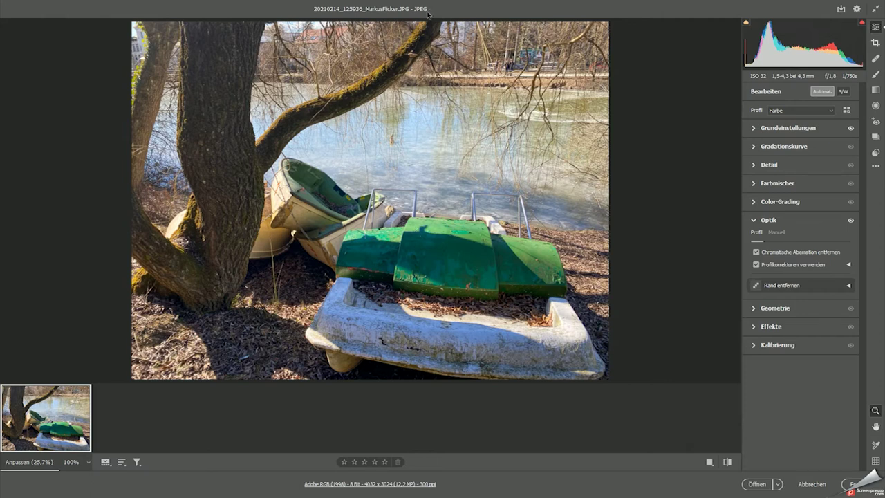
- Open the pedal-boat photo from Camera Raw, accepting conversion to the working colour space
{"action": "left_click", "coordinate": [754, 484]}
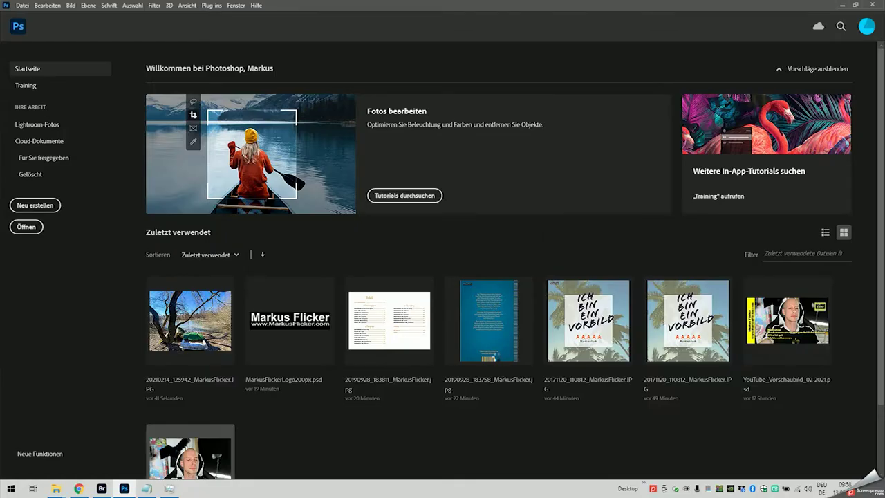
{"action": "left_click", "coordinate": [463, 230]}
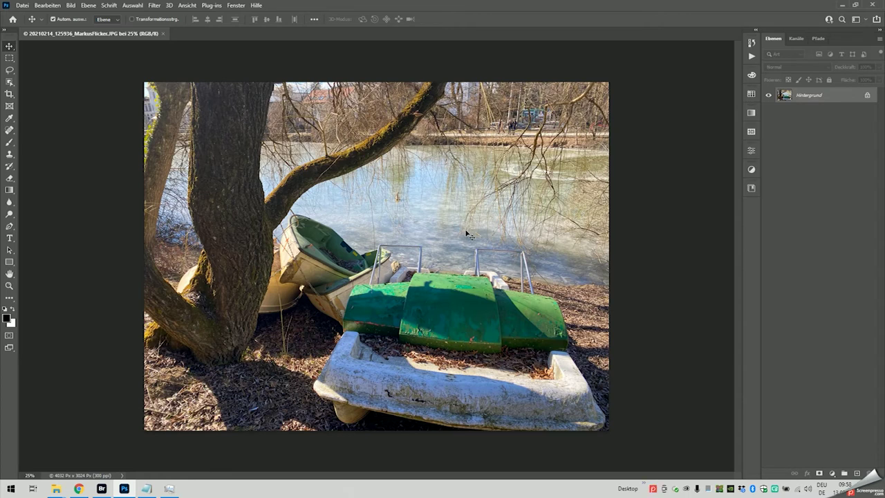
- Set the image size to 1920 px wide at 150 ppi, giving 1920 × 1440
{"action": "key", "text": "ctrl+alt+i"}
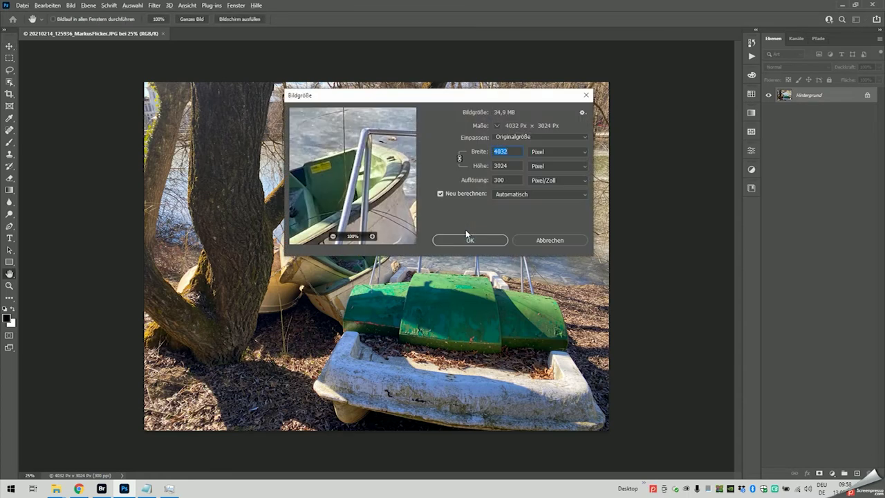
{"action": "type", "text": "1920"}
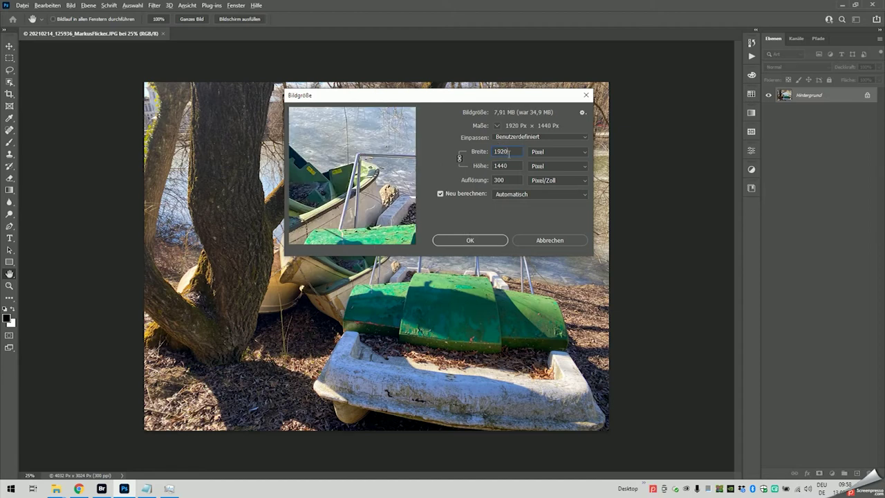
{"action": "double_click", "coordinate": [511, 182]}
{"action": "type", "text": "150"}
{"action": "double_click", "coordinate": [507, 152]}
{"action": "type", "text": "1920"}
{"action": "left_click", "coordinate": [483, 242]}
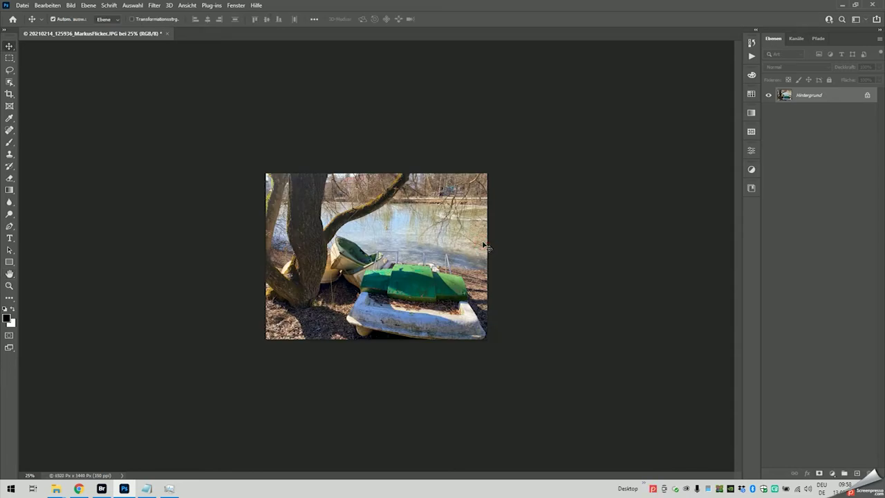
- View the photo at 100%, then fit the whole image on screen
{"action": "key", "text": "ctrl+1"}
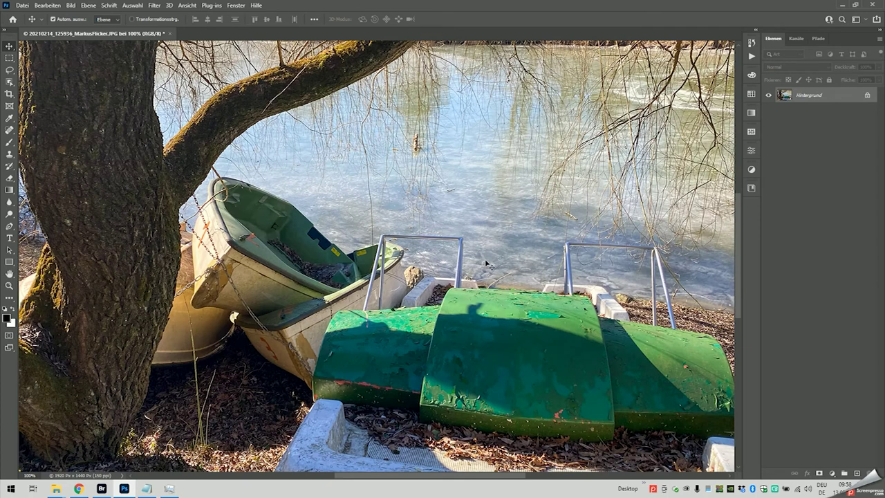
{"action": "left_click", "coordinate": [7, 287]}
{"action": "double_click", "coordinate": [9, 275]}
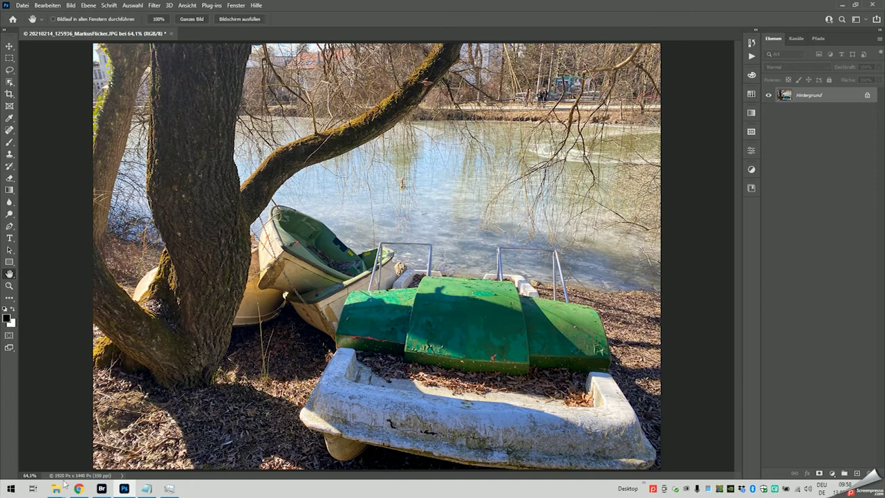
{"action": "mouse_move", "coordinate": [55, 489]}
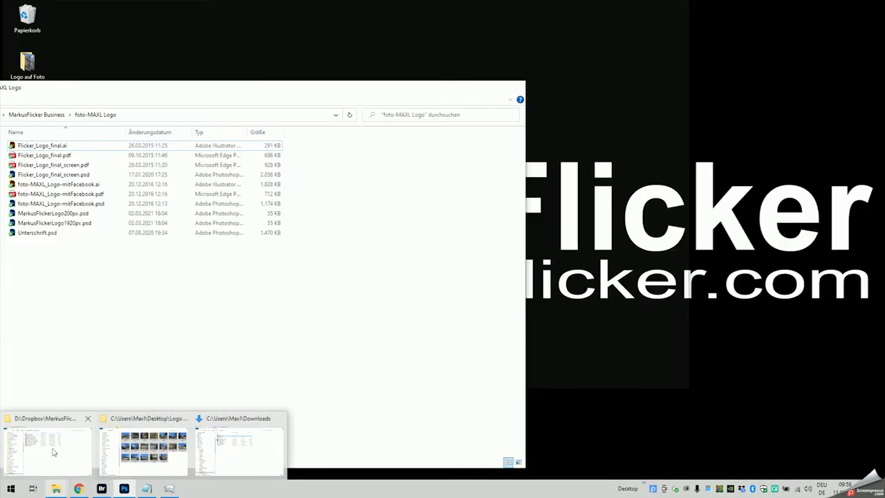
{"action": "left_click", "coordinate": [53, 452]}
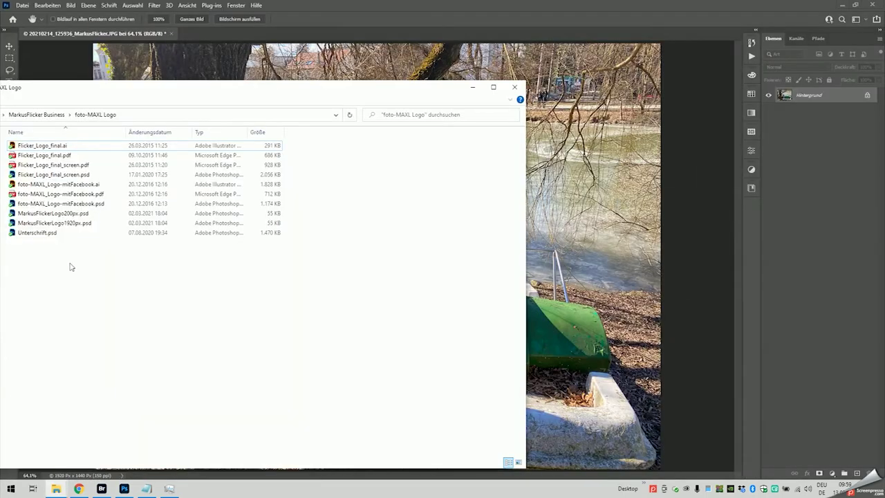
{"action": "left_click", "coordinate": [74, 215]}
{"action": "double_click", "coordinate": [74, 215]}
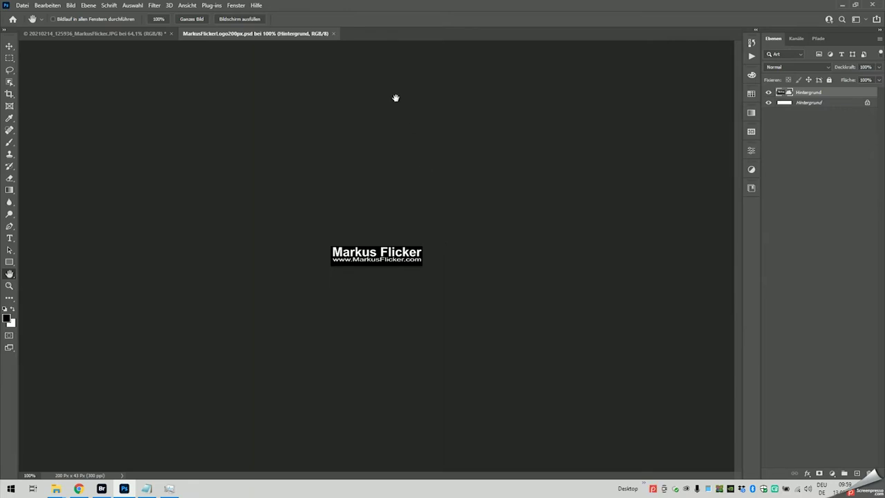
{"action": "left_click", "coordinate": [334, 33]}
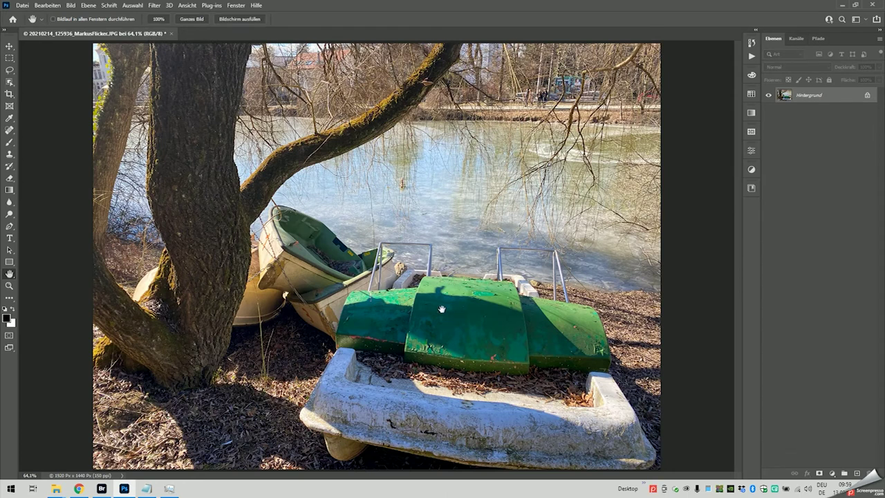
- In the Actions panel, create a new set named 'LogoAuf192px Foto einfügen'
{"action": "left_click", "coordinate": [752, 55]}
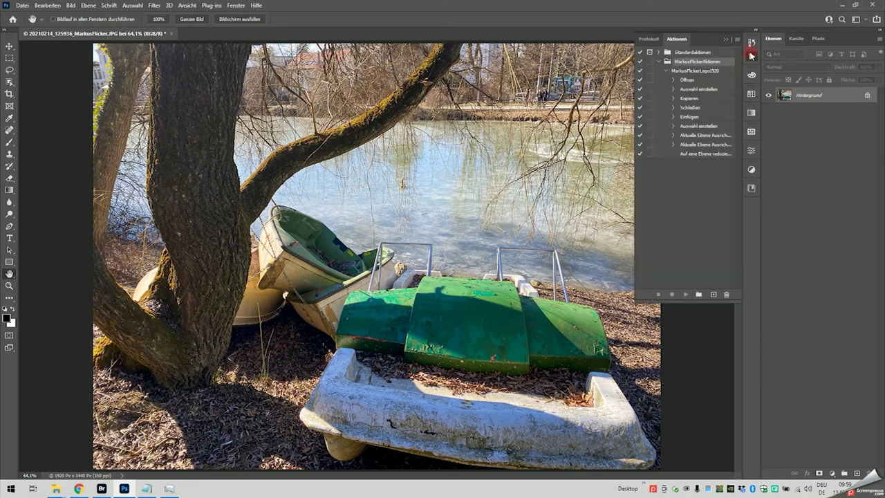
{"action": "left_click", "coordinate": [659, 62]}
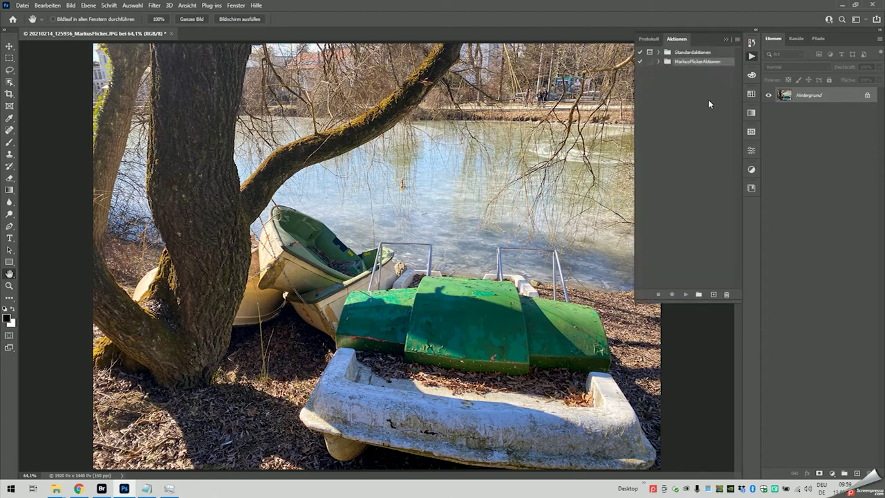
{"action": "left_click", "coordinate": [699, 294]}
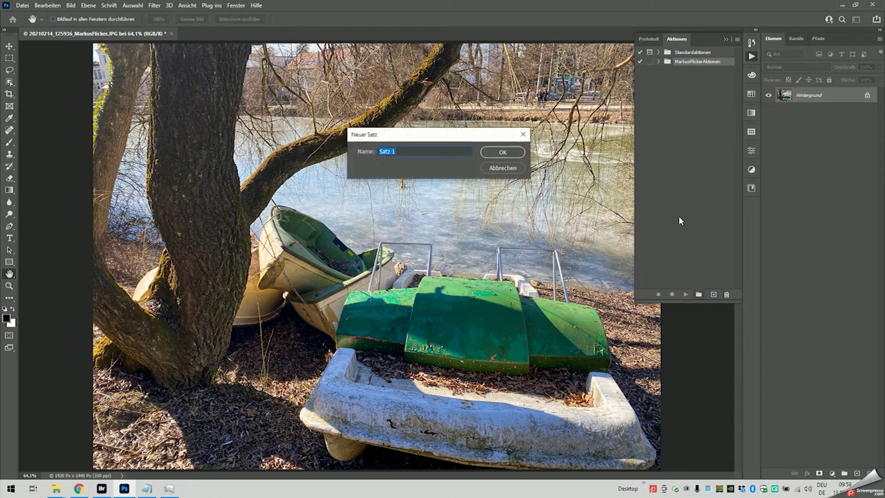
{"action": "type", "text": "Logo"}
{"action": "key", "text": "BackSpace"}
{"action": "type", "text": "f1920"}
{"action": "key", "text": "BackSpace"}
{"action": "type", "text": "px Foto einfügen"}
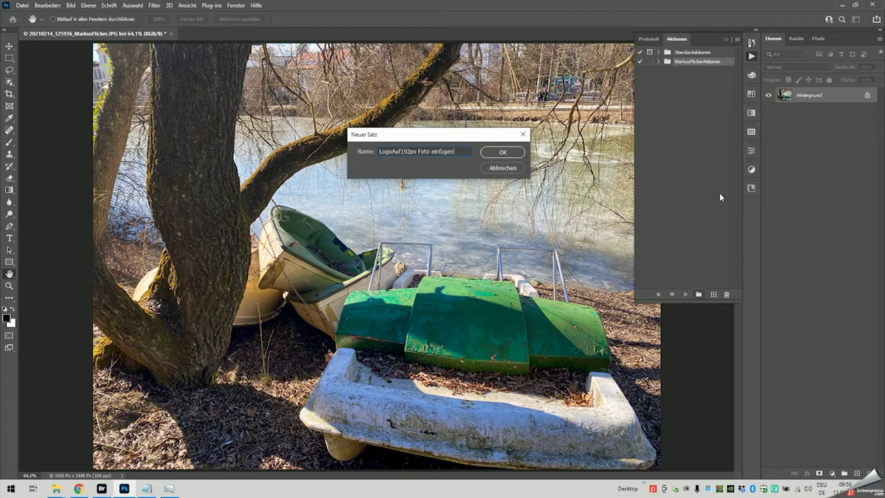
{"action": "left_click", "coordinate": [503, 152]}
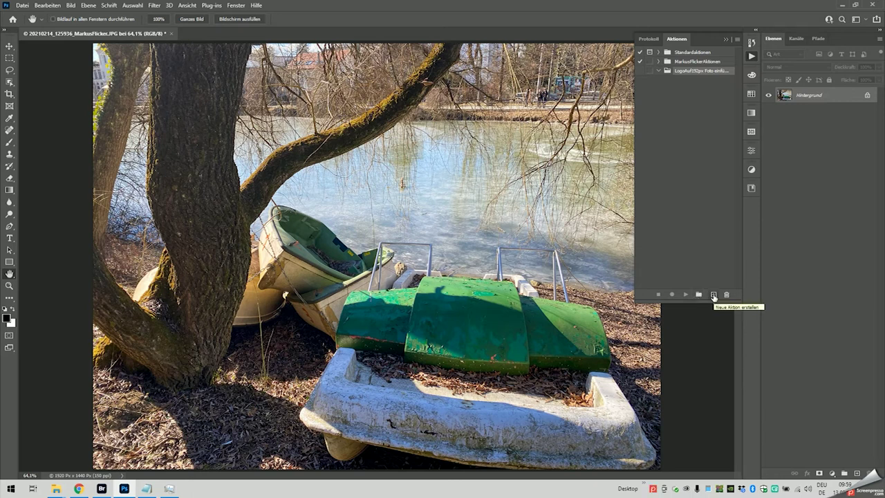
- Start recording a new action 'logo einfügen' in that set, with no function key
{"action": "left_click", "coordinate": [714, 294]}
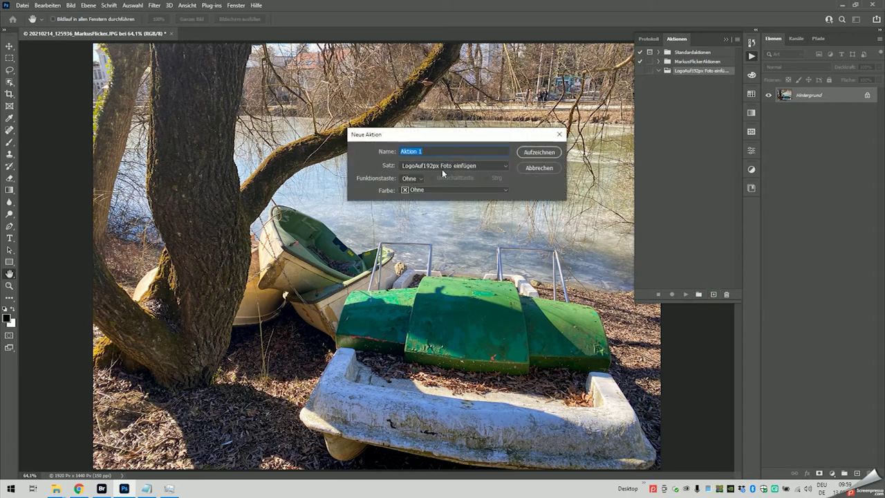
{"action": "type", "text": "lgoo"}
{"action": "key", "text": "BackSpace"}
{"action": "key", "text": "BackSpace"}
{"action": "key", "text": "BackSpace"}
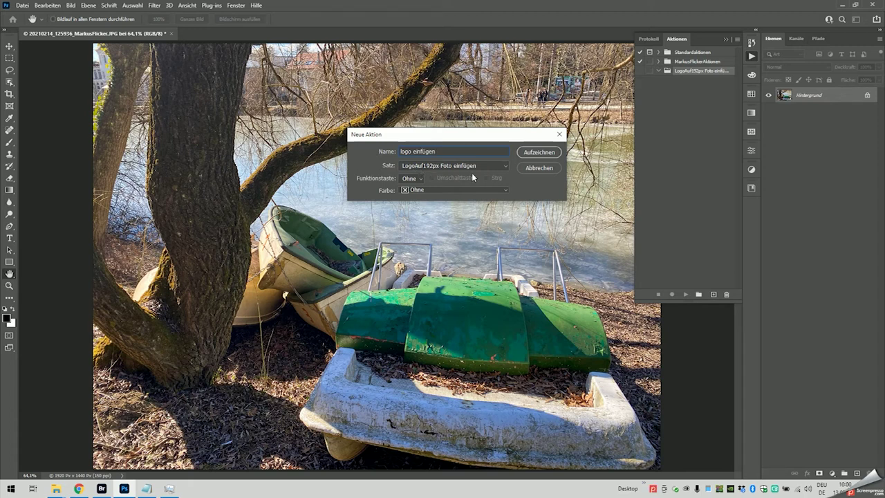
{"action": "left_click", "coordinate": [415, 193]}
{"action": "left_click", "coordinate": [419, 233]}
{"action": "left_click", "coordinate": [418, 180]}
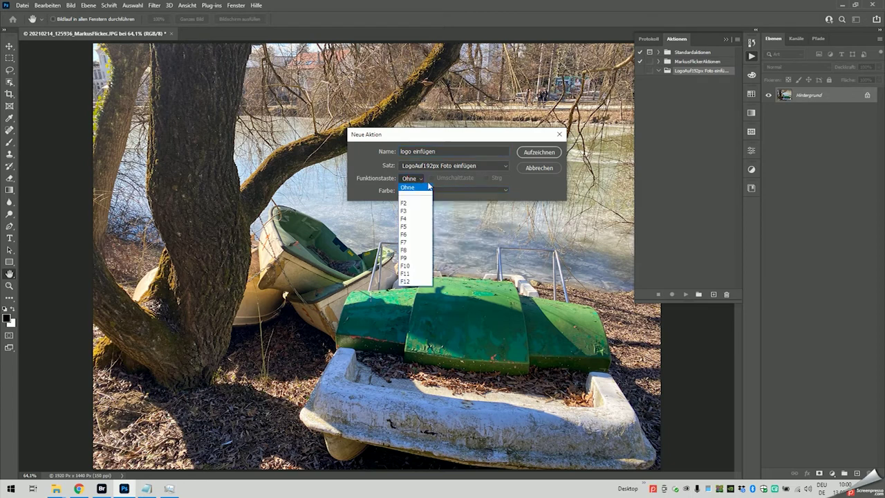
{"action": "left_click", "coordinate": [535, 181]}
{"action": "left_click", "coordinate": [542, 153]}
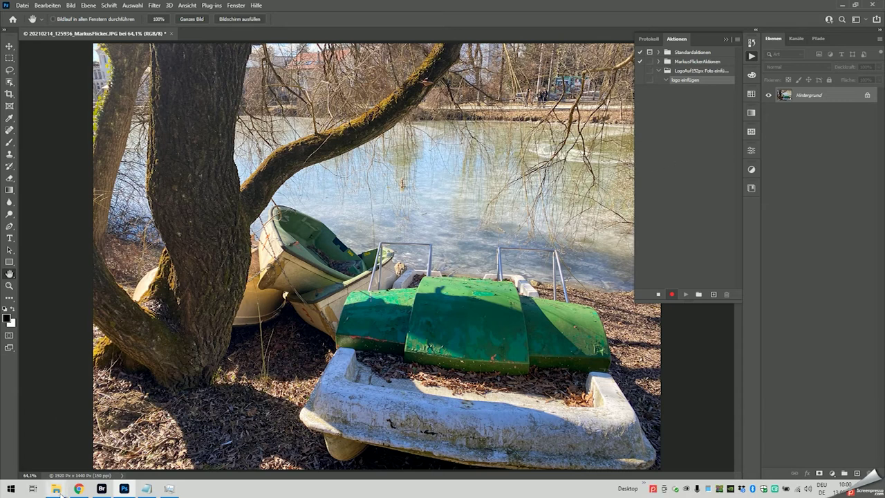
{"action": "mouse_move", "coordinate": [56, 489]}
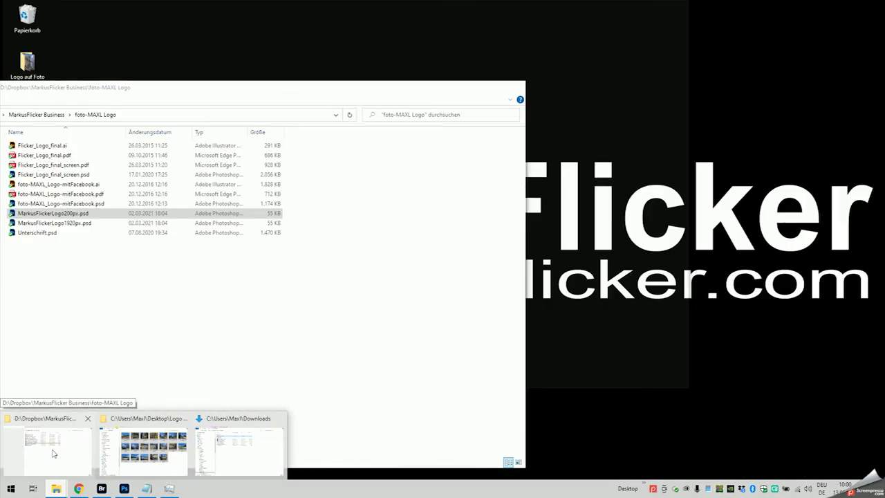
- Use the copied foto-MAXL Logo folder path in the Open dialog and choose MarkusFlickerLogo200px.psd
{"action": "left_click", "coordinate": [53, 453]}
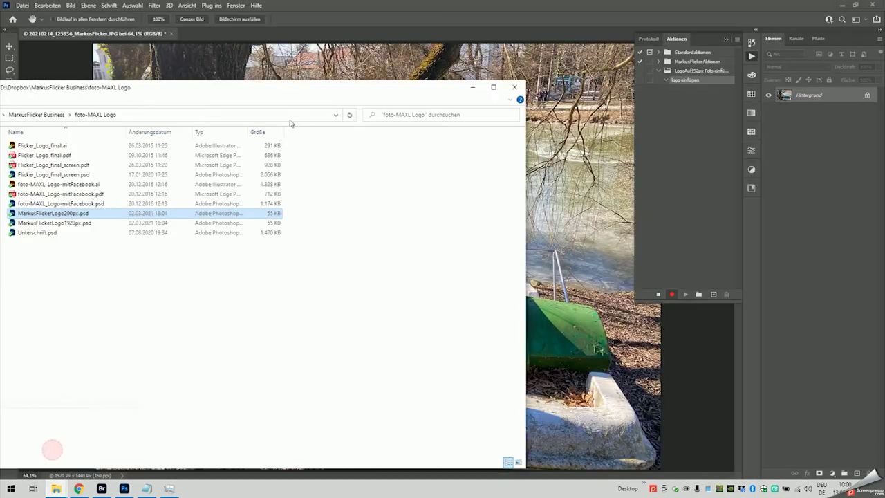
{"action": "left_click", "coordinate": [283, 115]}
{"action": "left_click", "coordinate": [439, 10]}
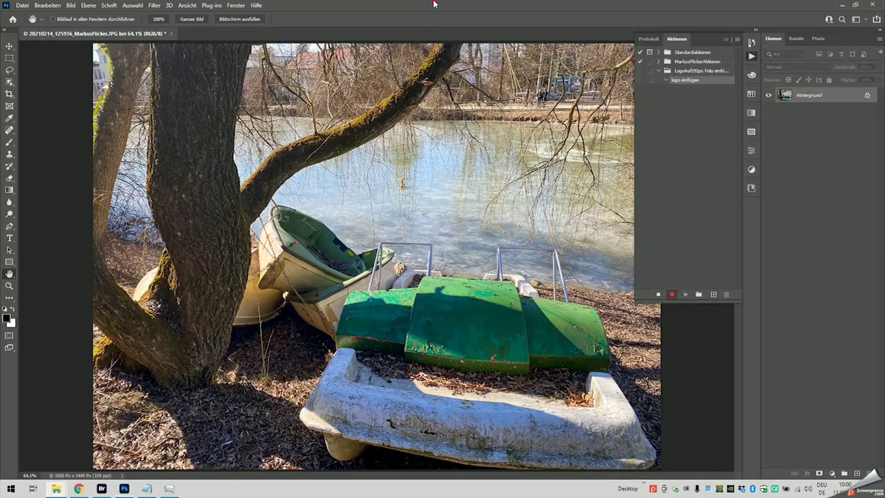
{"action": "key", "text": "ctrl+o"}
{"action": "type", "text": "D:\\Dropbox\\MarkusFlicker Business\\foto-MAXL Logo"}
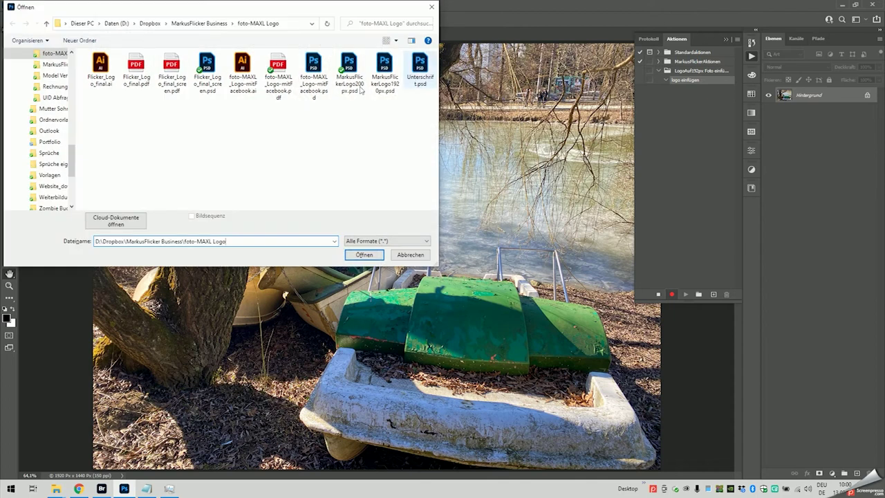
{"action": "left_click", "coordinate": [349, 79]}
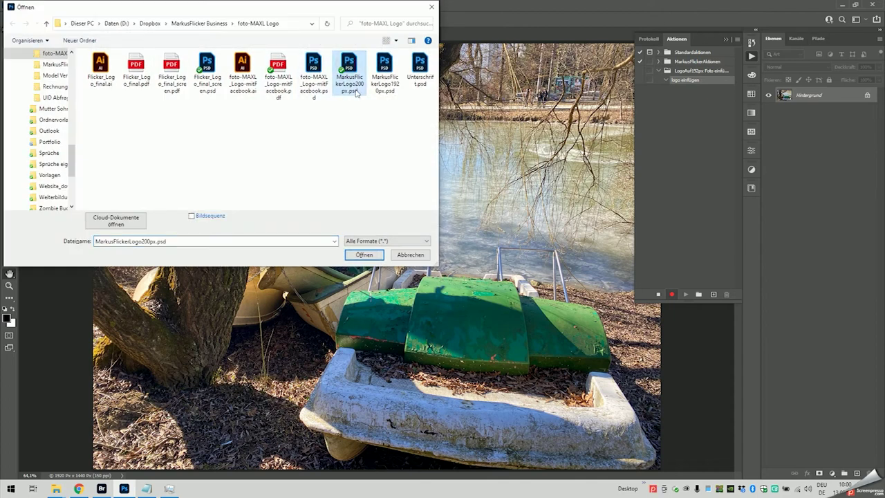
- Record opening MarkusFlickerLogo200px.psd, selecting and copying the whole logo, then closing it
{"action": "left_click", "coordinate": [367, 255]}
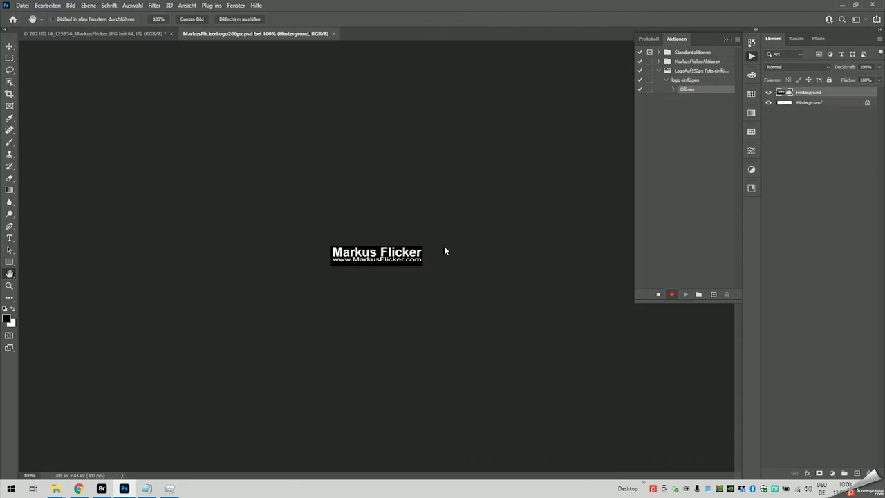
{"action": "key", "text": "ctrl+a"}
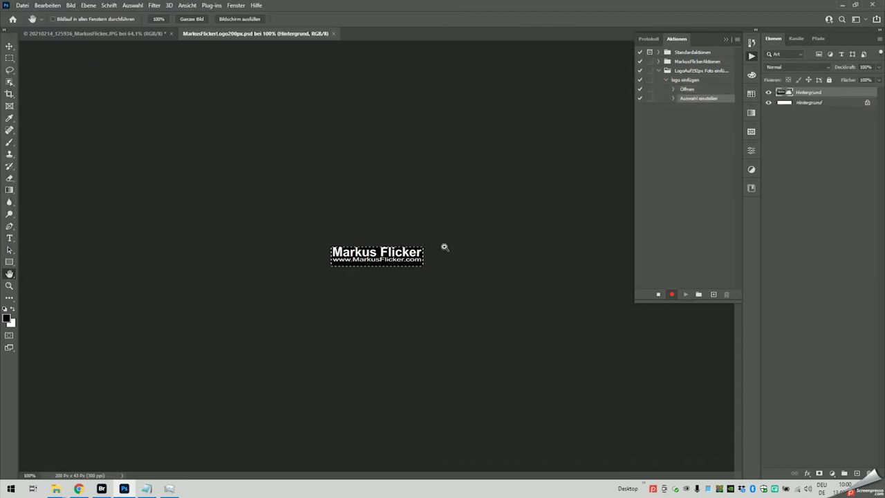
{"action": "key", "text": "ctrl+c"}
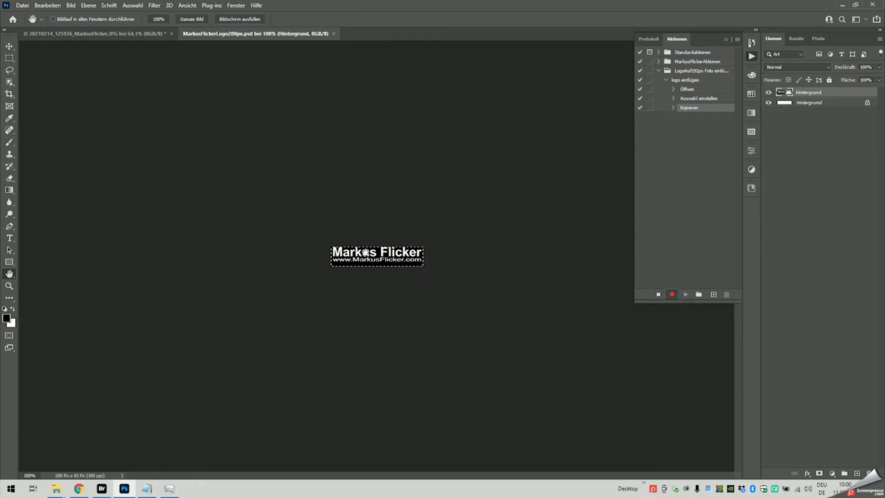
{"action": "left_click", "coordinate": [333, 33]}
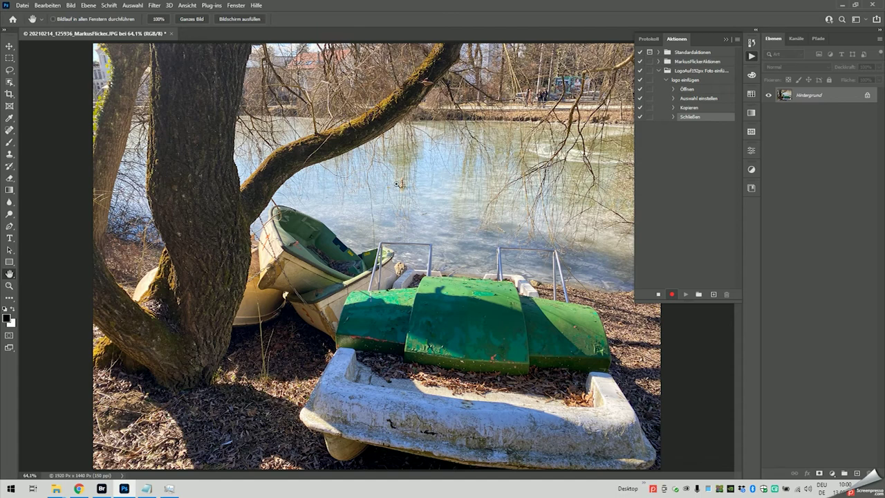
- Paste the Markus Flicker logo onto the pedal-boat photo as Ebene 1 and select the whole canvas
{"action": "key", "text": "ctrl+v"}
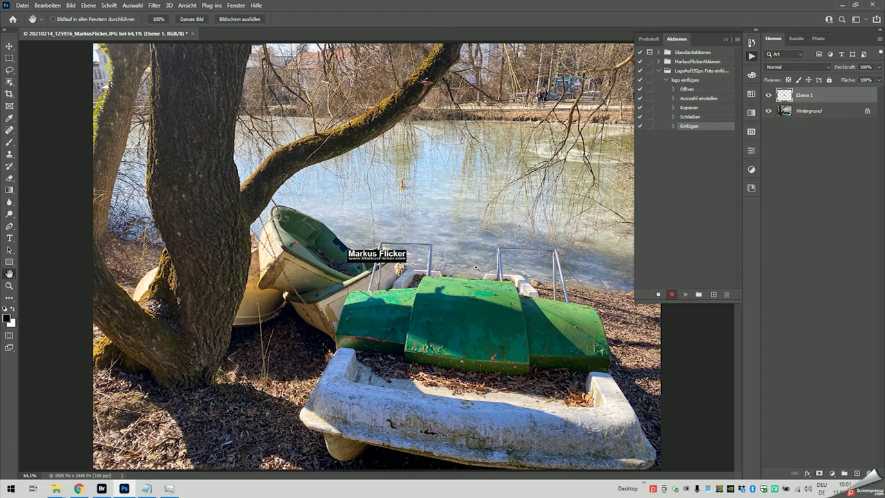
{"action": "key", "text": "ctrl+a"}
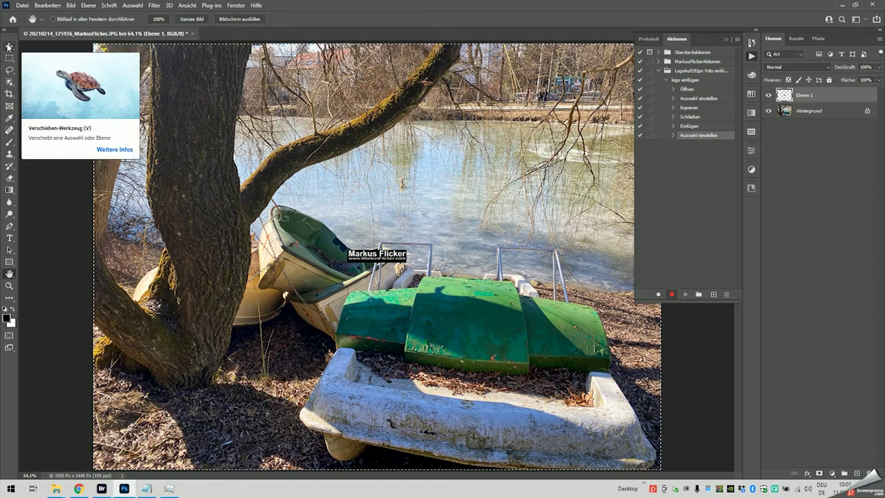
- Align the logo to the photo's top-left corner and flatten it into the background layer
{"action": "left_click", "coordinate": [9, 46]}
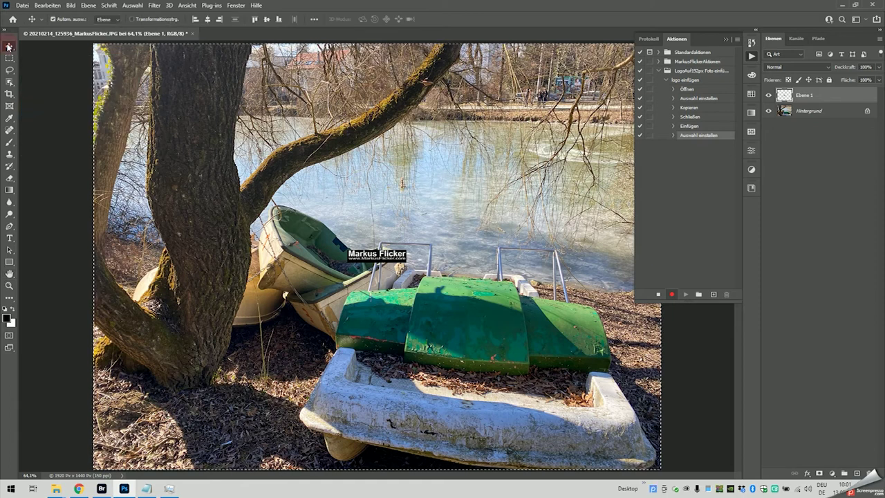
{"action": "left_click", "coordinate": [196, 20]}
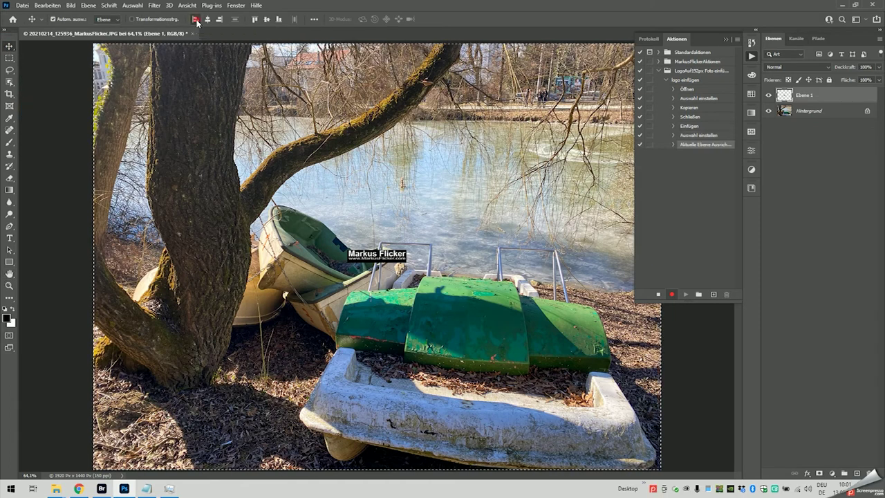
{"action": "left_click", "coordinate": [254, 20]}
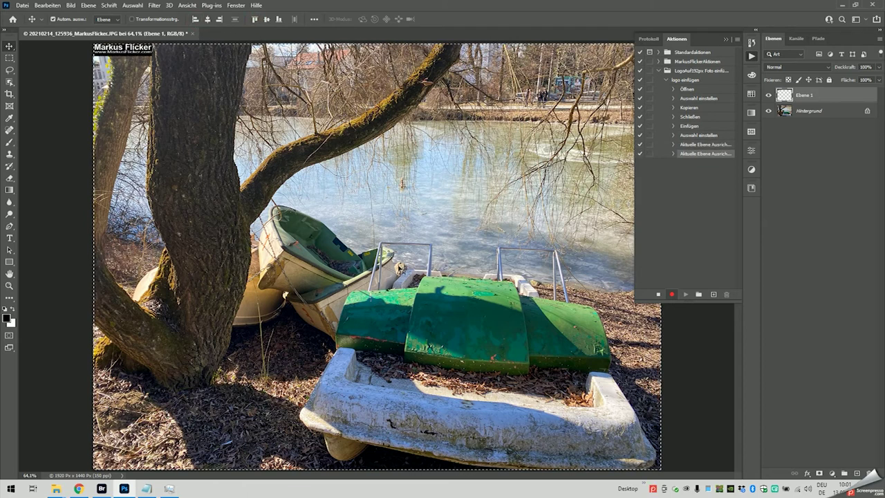
{"action": "left_click", "coordinate": [206, 20]}
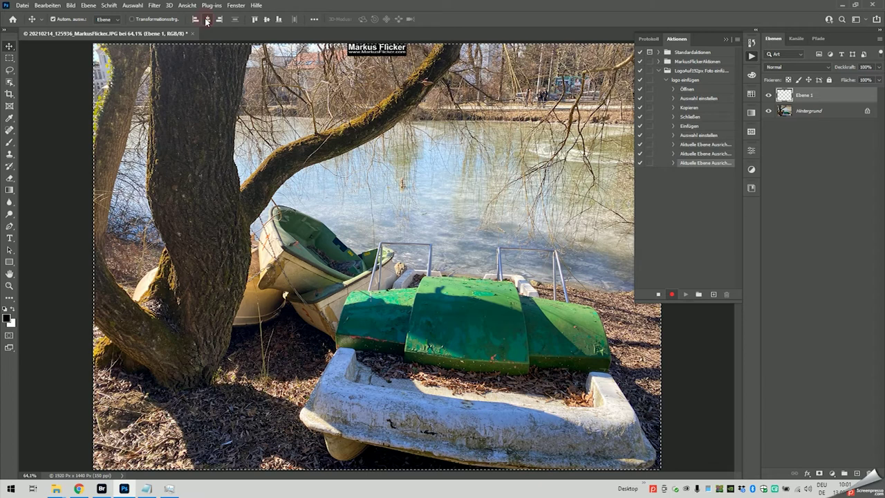
{"action": "left_click", "coordinate": [268, 20]}
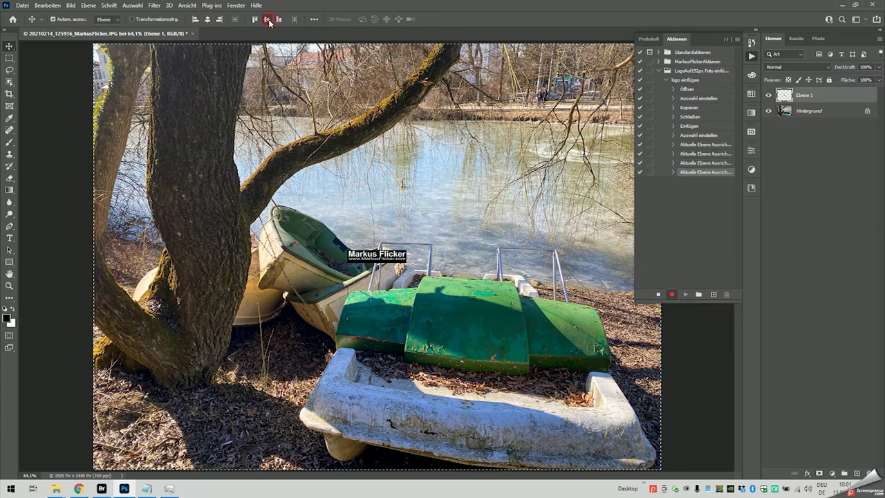
{"action": "left_click", "coordinate": [196, 20]}
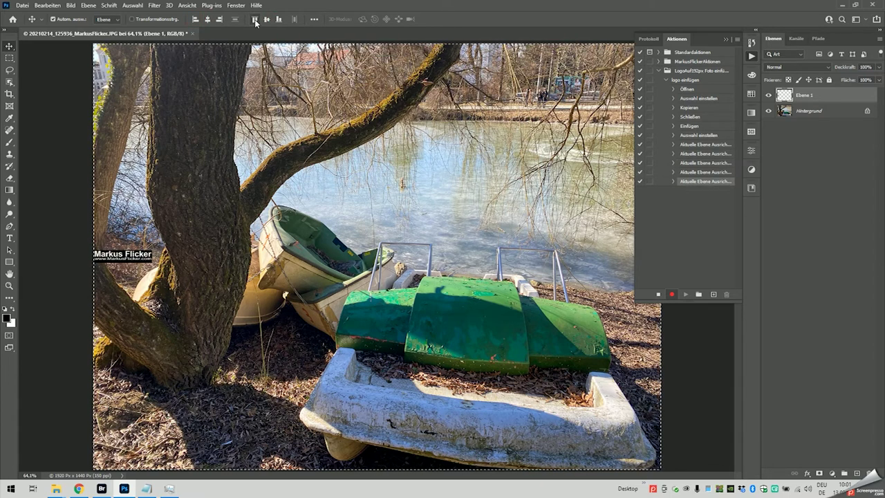
{"action": "left_click", "coordinate": [254, 20]}
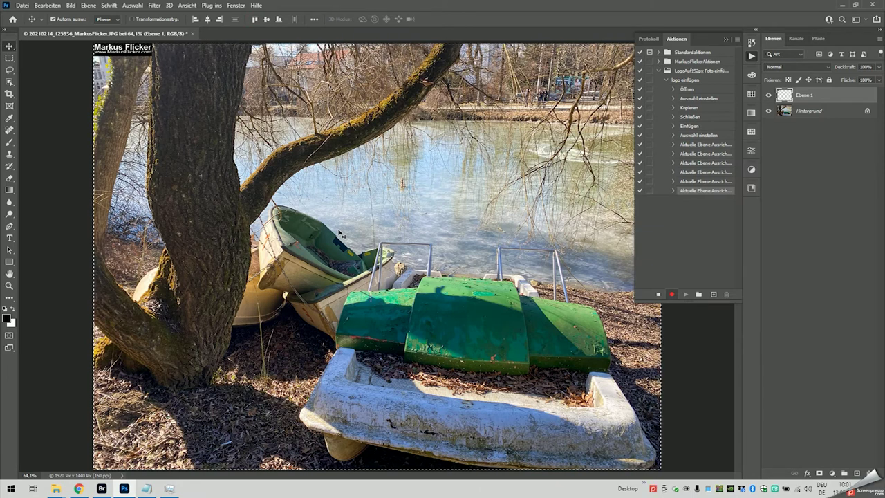
{"action": "key", "text": "ctrl"}
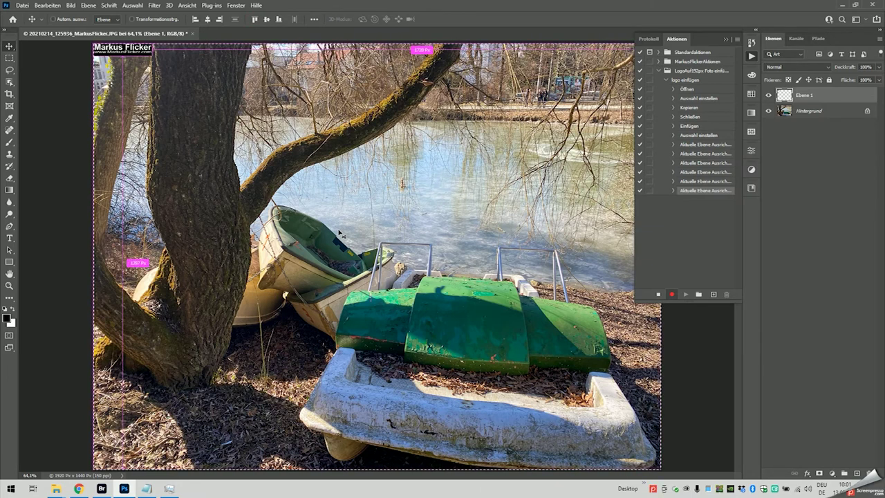
{"action": "key", "text": "ctrl+e"}
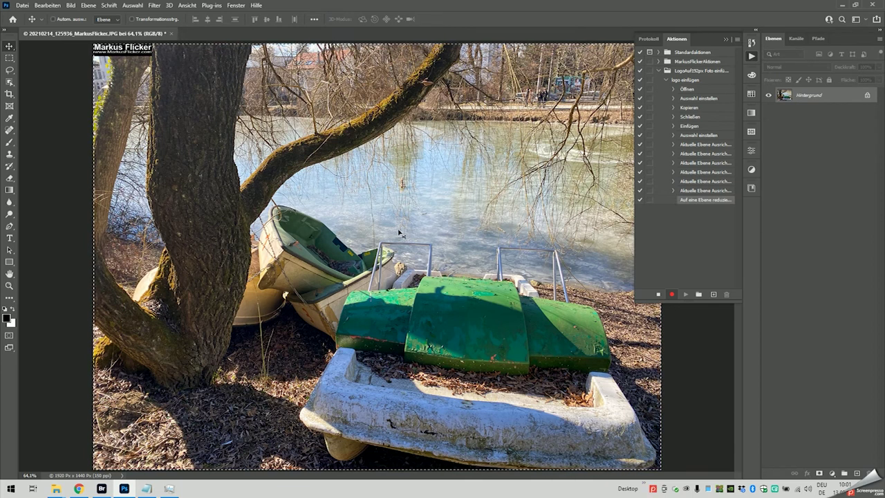
- Clear the selection, stop recording the logo einfügen action, and close the photo unsaved
{"action": "key", "text": "ctrl+d"}
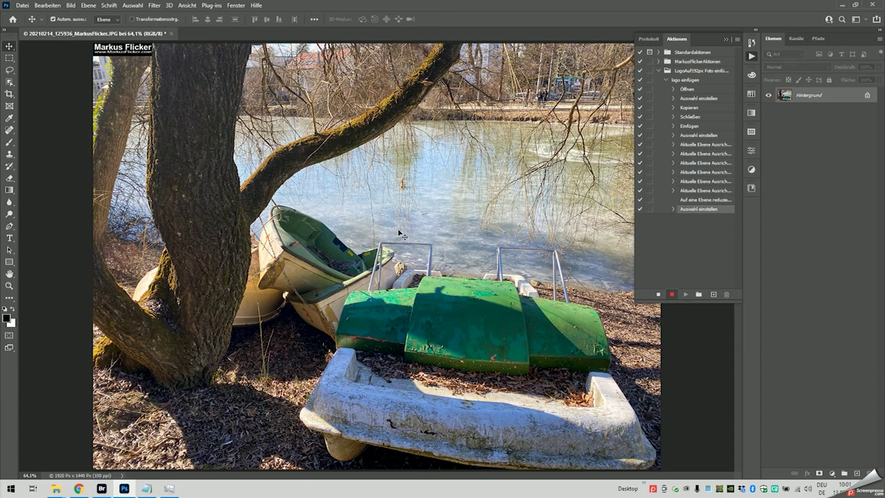
{"action": "left_click", "coordinate": [659, 295]}
{"action": "left_click", "coordinate": [168, 34]}
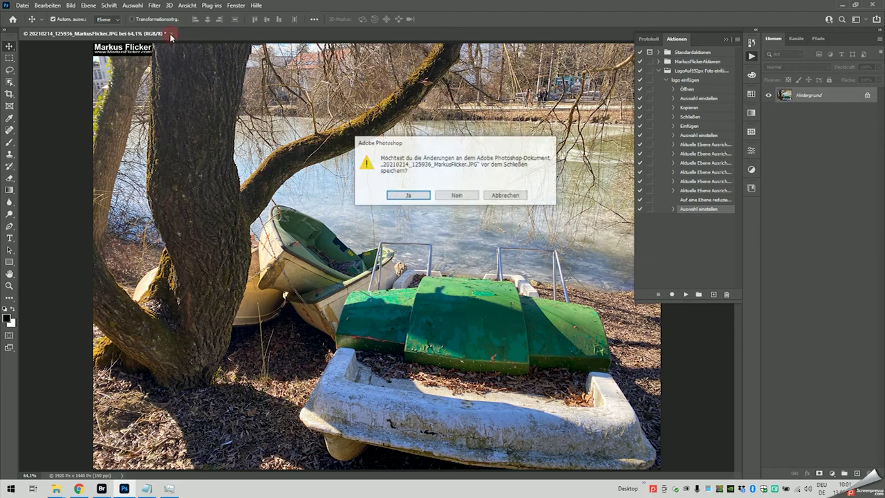
{"action": "left_click", "coordinate": [457, 196]}
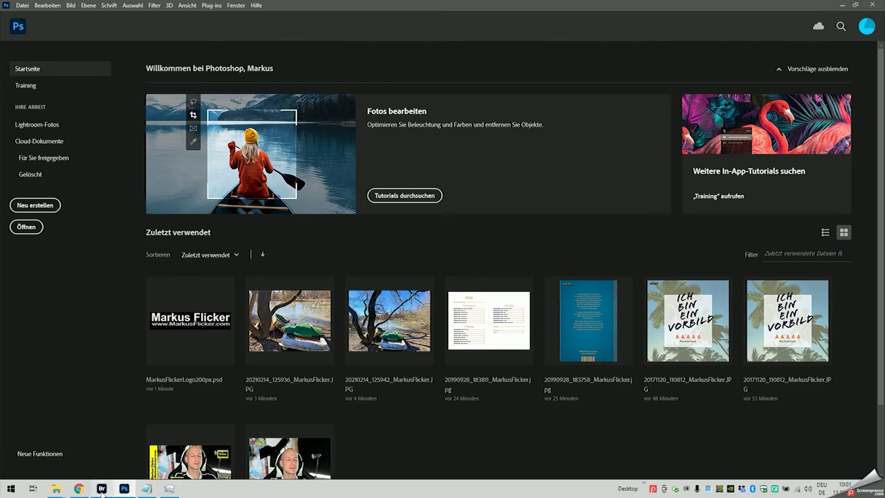
- Select all 19 photos in Bridge's Logo auf Foto folder and send them to Bildprozessor
{"action": "left_click", "coordinate": [102, 489]}
{"action": "left_click", "coordinate": [537, 326]}
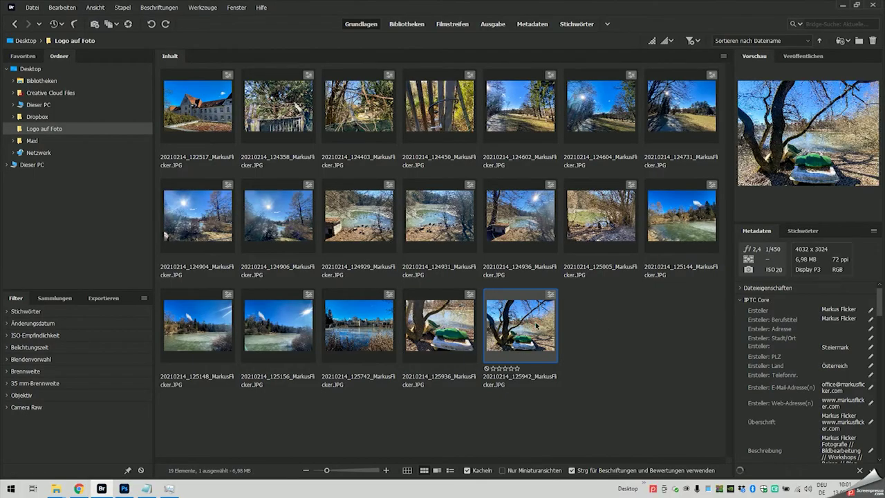
{"action": "key", "text": "ctrl+a"}
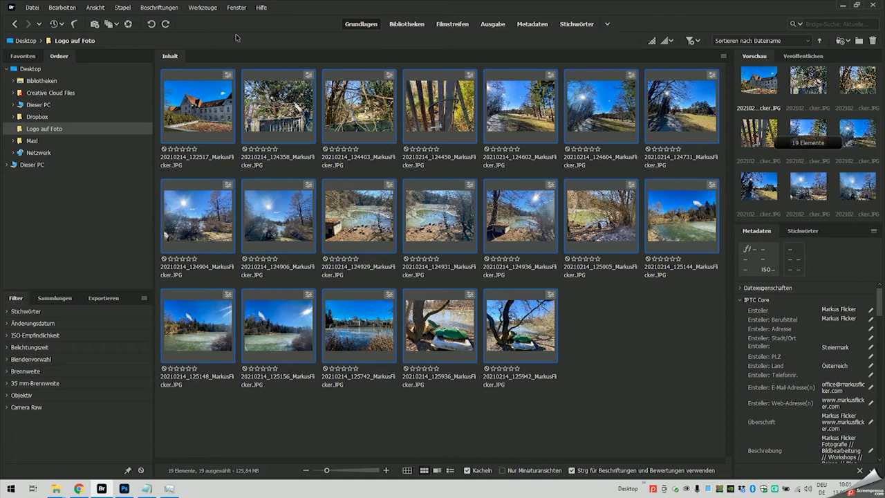
{"action": "left_click", "coordinate": [202, 7]}
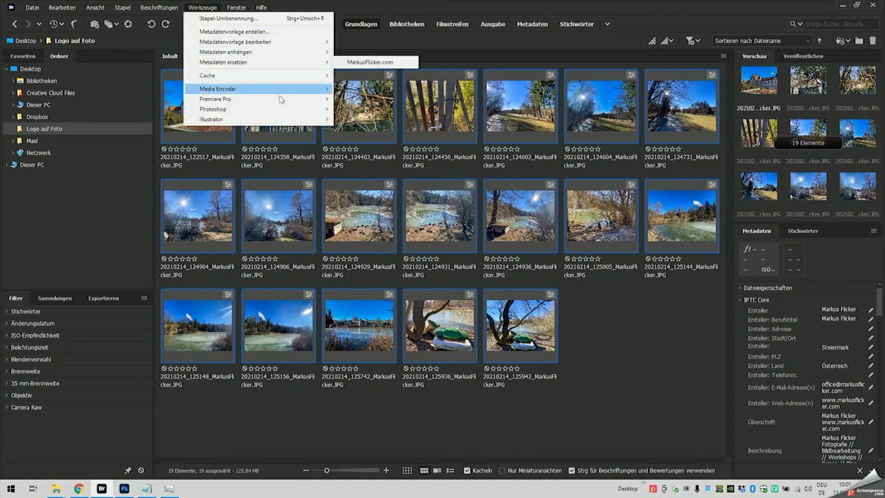
{"action": "mouse_move", "coordinate": [213, 109]}
{"action": "left_click", "coordinate": [365, 109]}
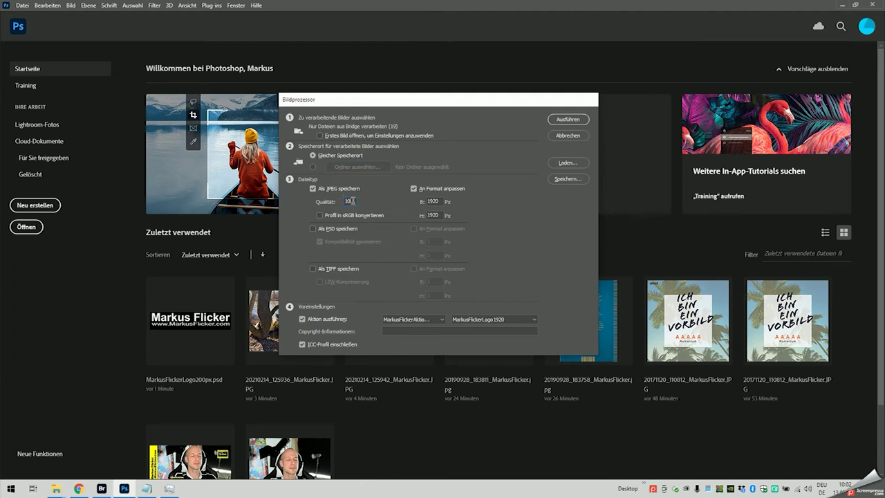
- Set the output to fit 1920 × 1920 px and run the LogoAuf192px Foto einfügen / logo einfügen action
{"action": "left_click", "coordinate": [434, 202]}
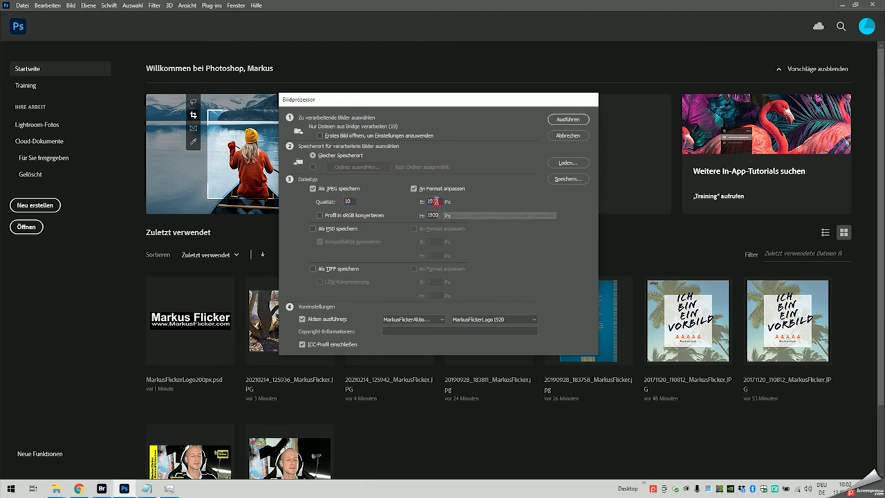
{"action": "left_click", "coordinate": [433, 215]}
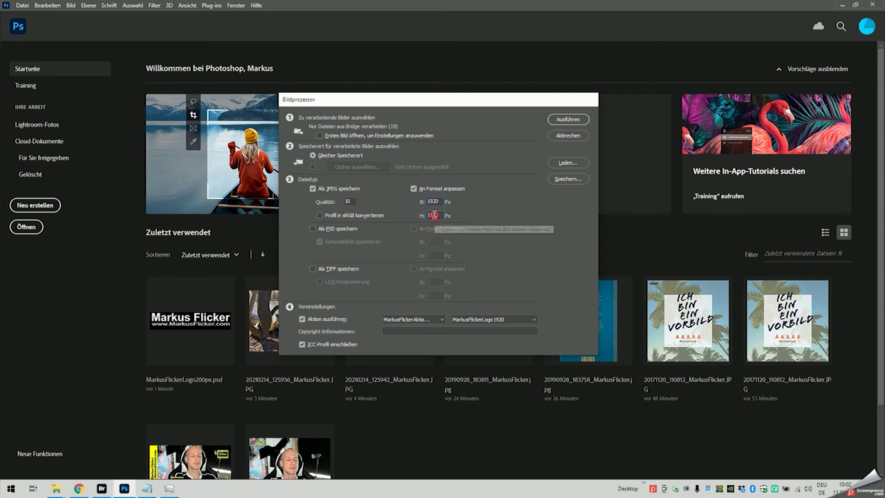
{"action": "left_click", "coordinate": [425, 320]}
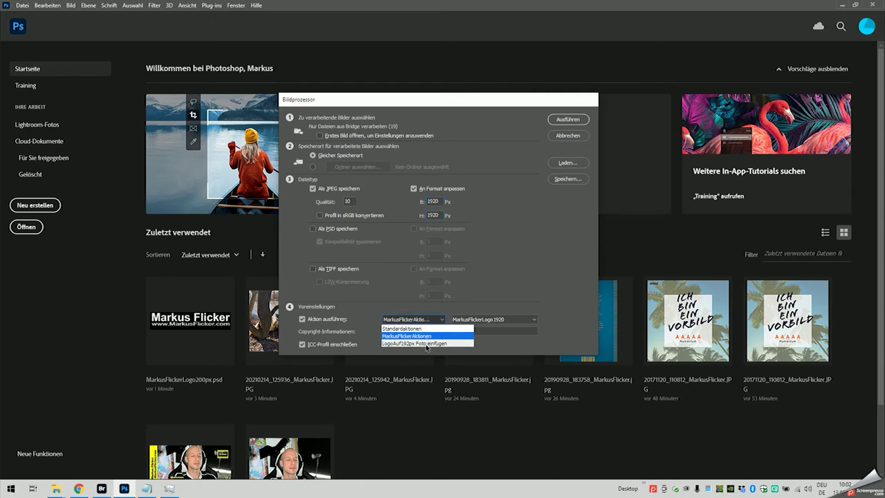
{"action": "left_click", "coordinate": [427, 344]}
{"action": "left_click", "coordinate": [488, 320]}
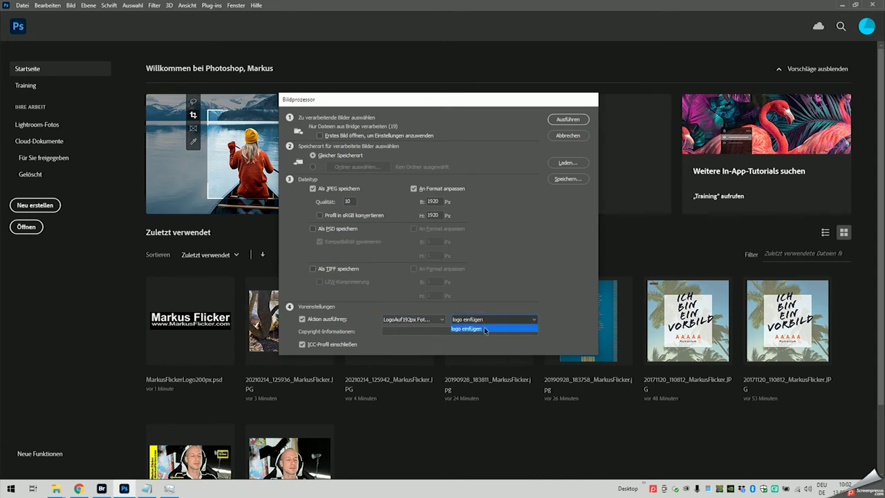
{"action": "left_click", "coordinate": [485, 329]}
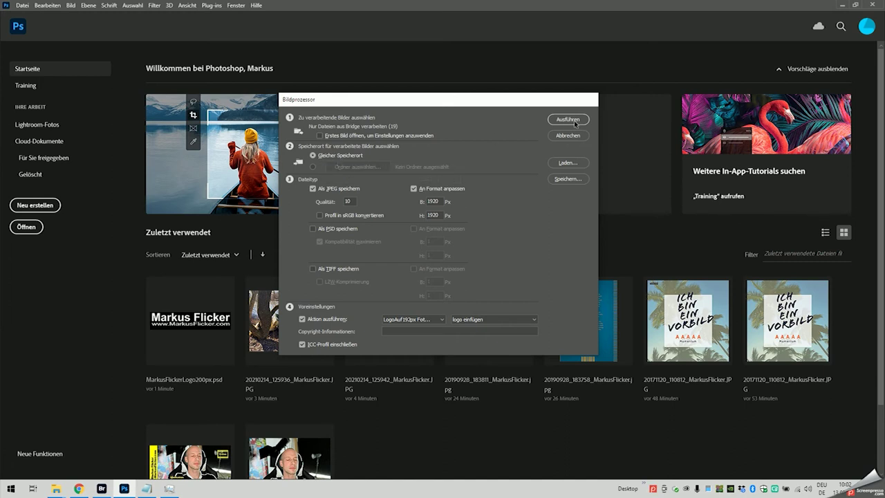
- Save results to the same location and start the batch
{"action": "left_click", "coordinate": [313, 166]}
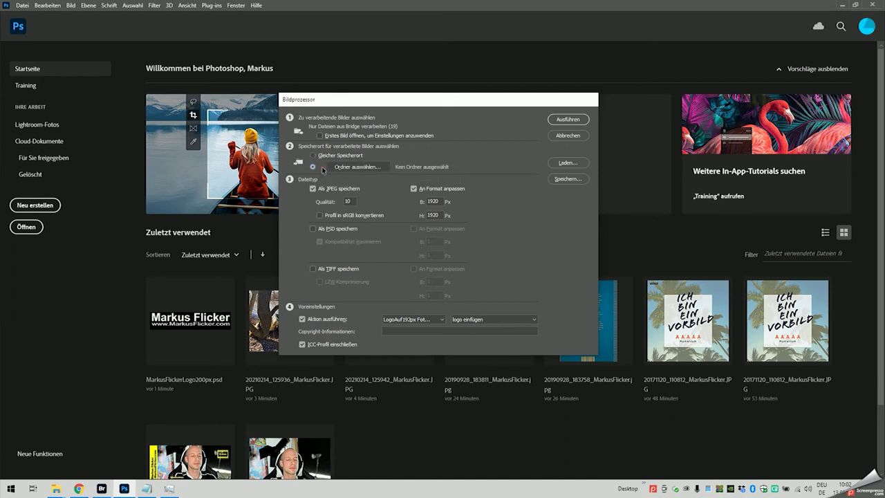
{"action": "left_click", "coordinate": [315, 156]}
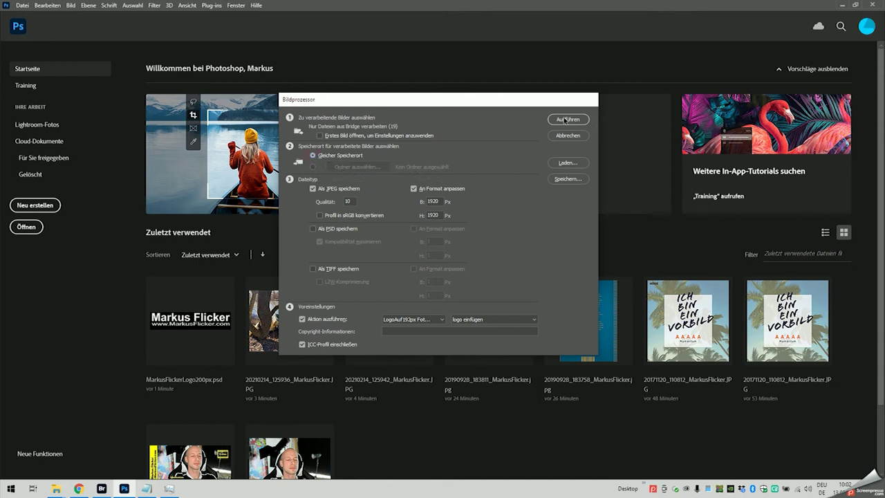
{"action": "left_click", "coordinate": [567, 119]}
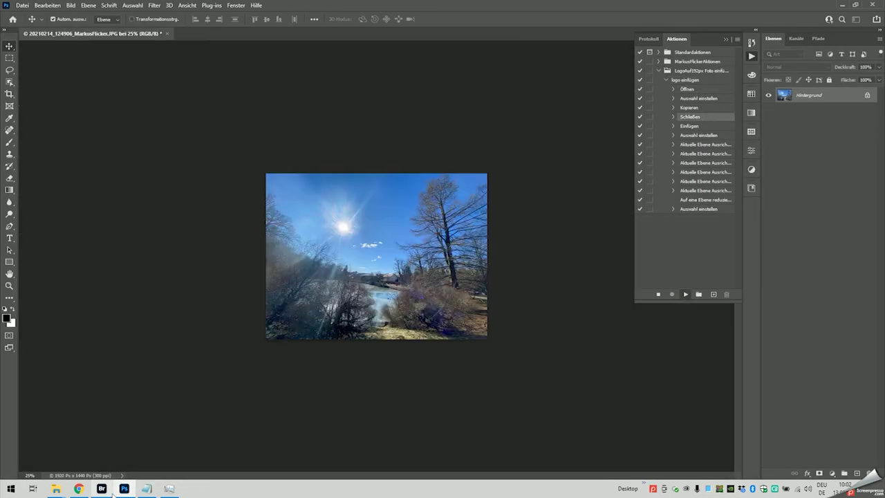
- Return to Bridge and select the new JPEG output folder inside Logo auf Foto
{"action": "left_click", "coordinate": [104, 489]}
{"action": "left_click", "coordinate": [191, 105]}
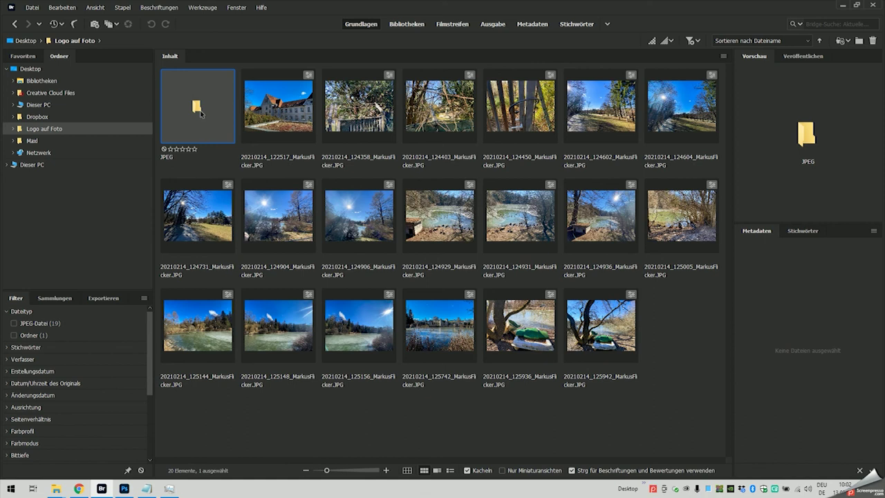
- Open the JPEG folder and preview processed photos for the top-left logo at 1920 × 1440
{"action": "double_click", "coordinate": [198, 111]}
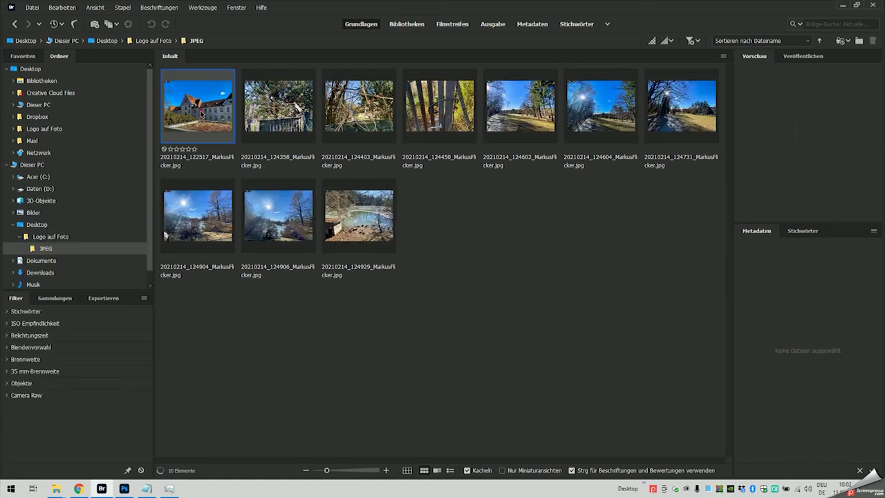
{"action": "left_click", "coordinate": [278, 105]}
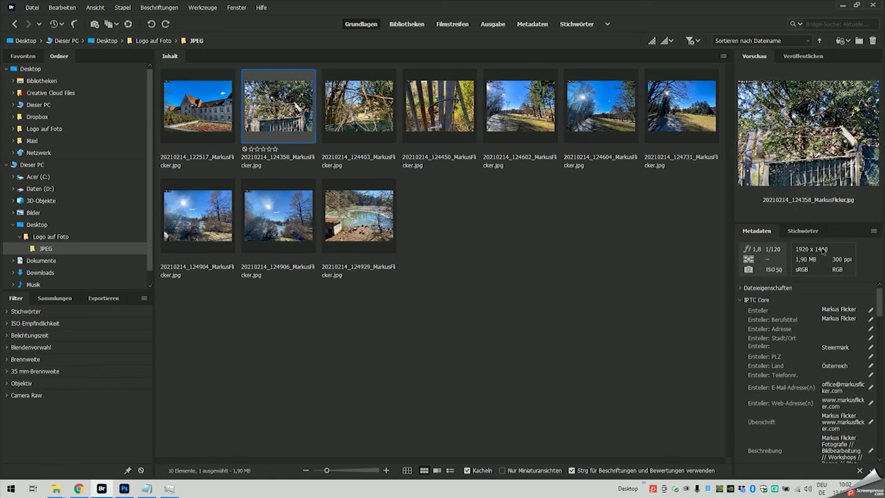
{"action": "key", "text": "space"}
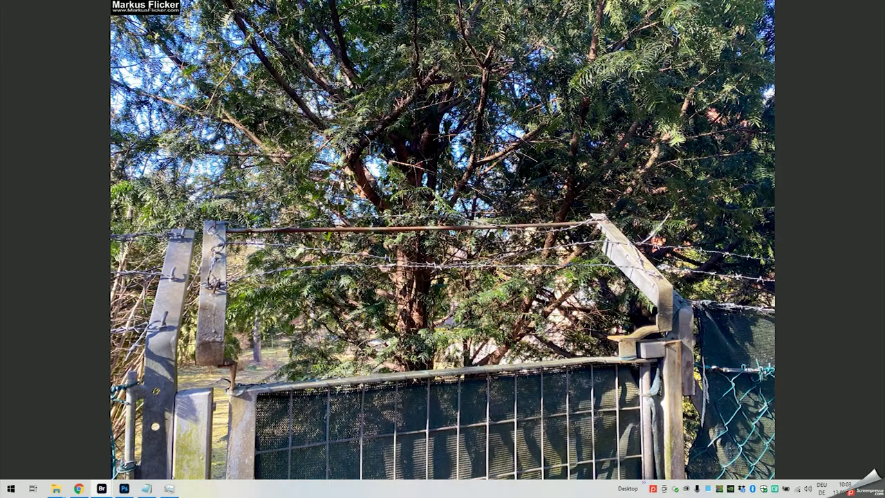
{"action": "key", "text": "space"}
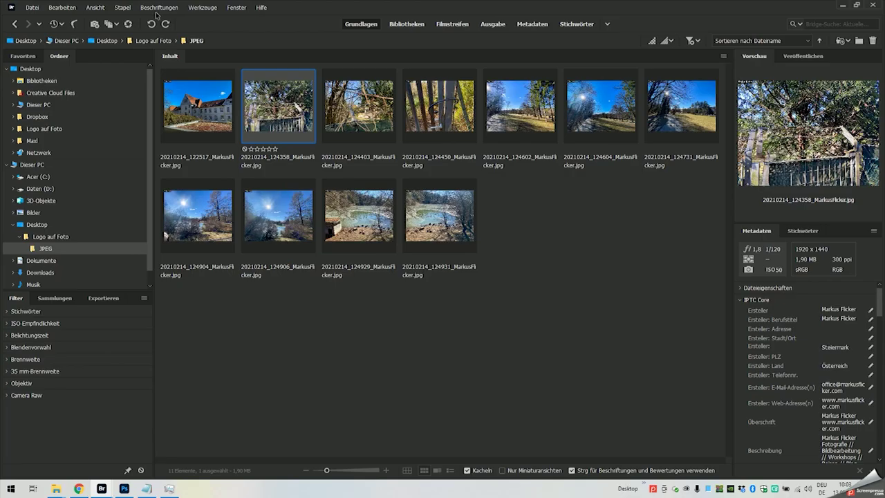
{"action": "left_click", "coordinate": [359, 219]}
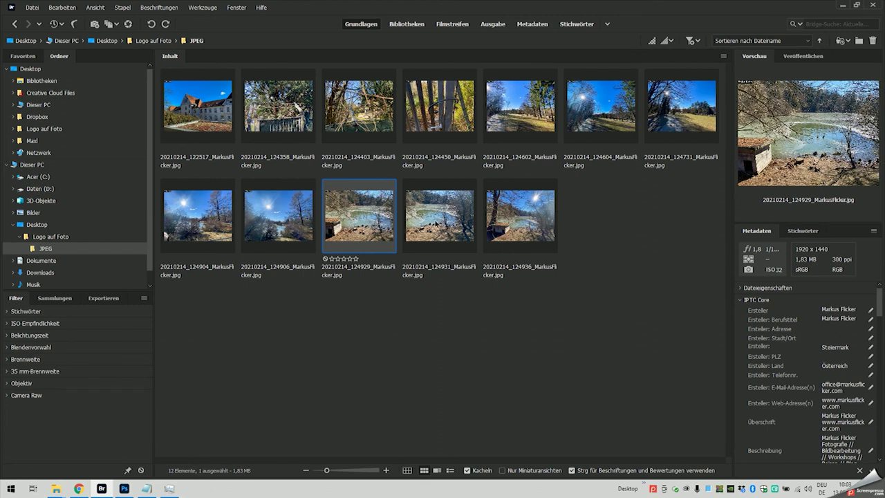
{"action": "left_click", "coordinate": [434, 219]}
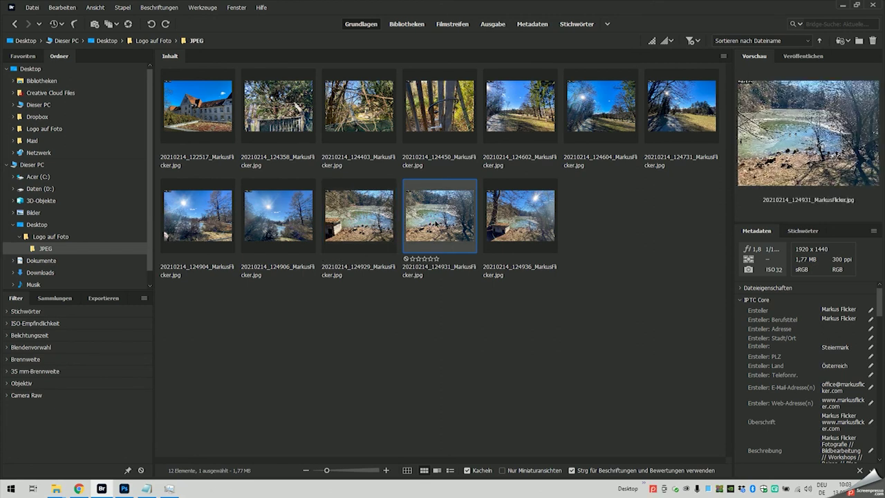